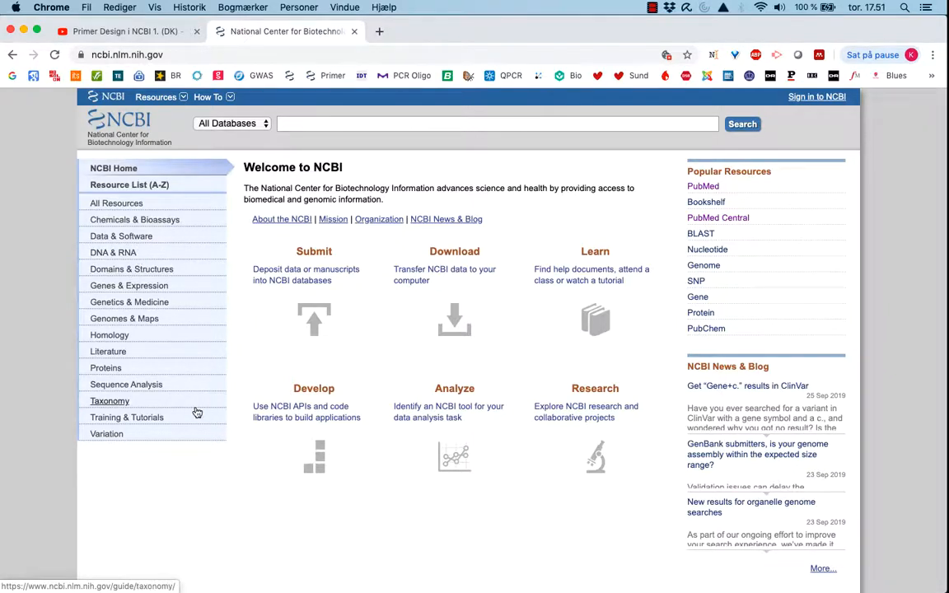
Step: Choose Gene as the database to search on the NCBI home page
scroll(198, 412, "down", 5)
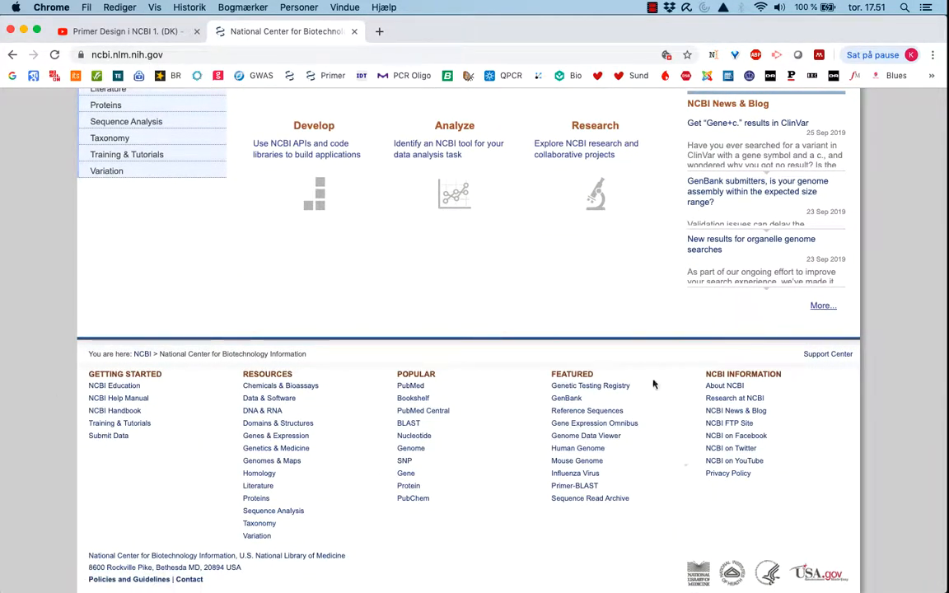
scroll(650, 384, "up", 5)
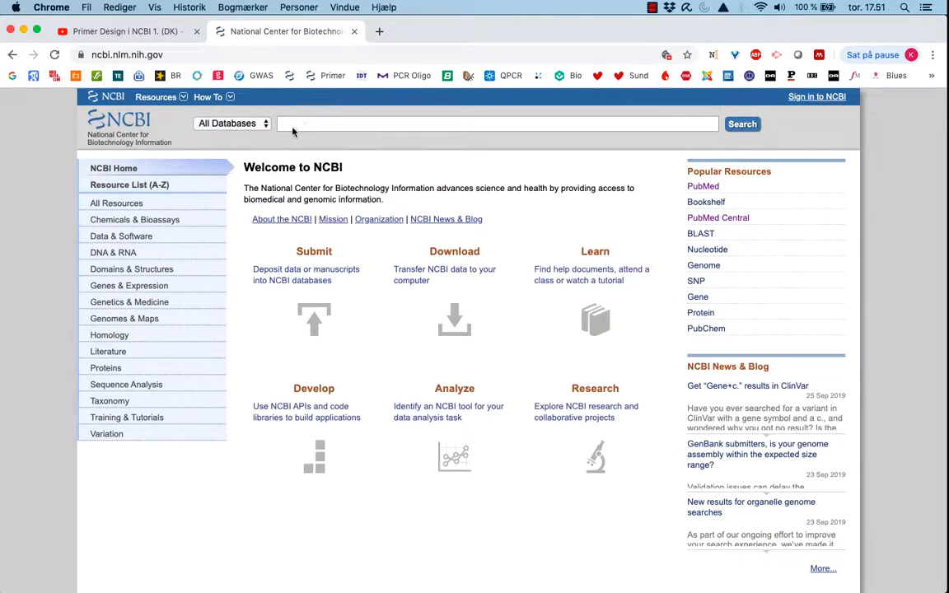
left_click(266, 126)
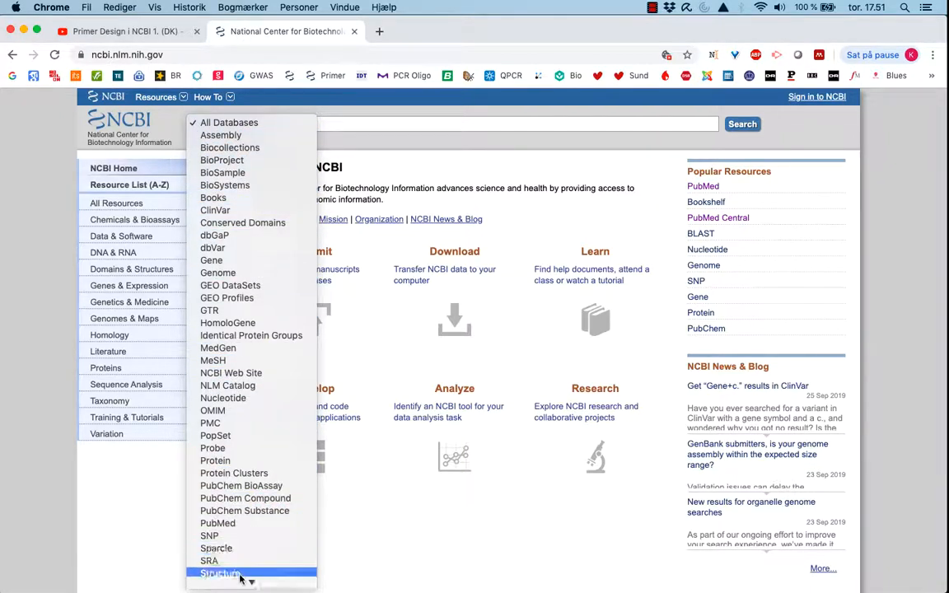
mouse_move(248, 579)
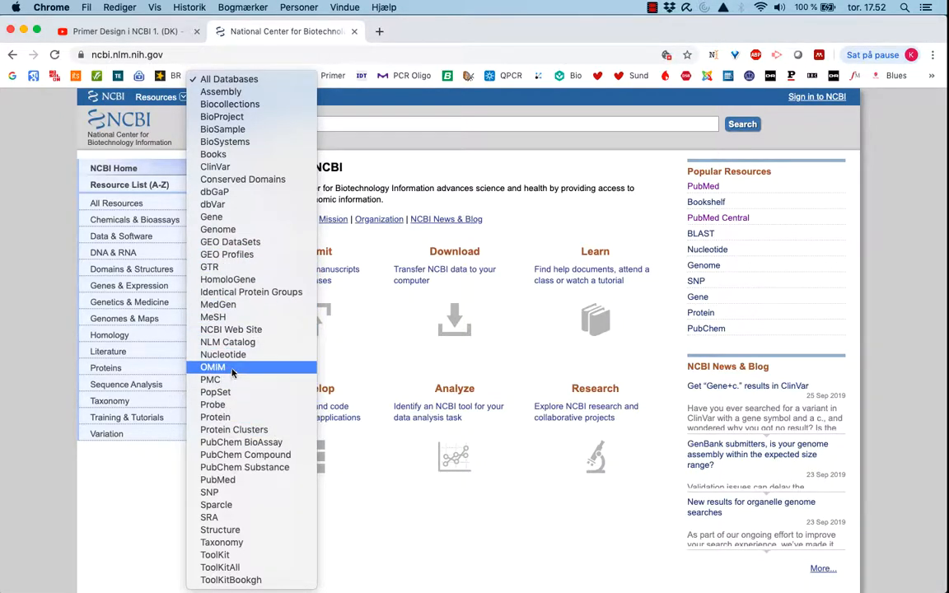
left_click(234, 218)
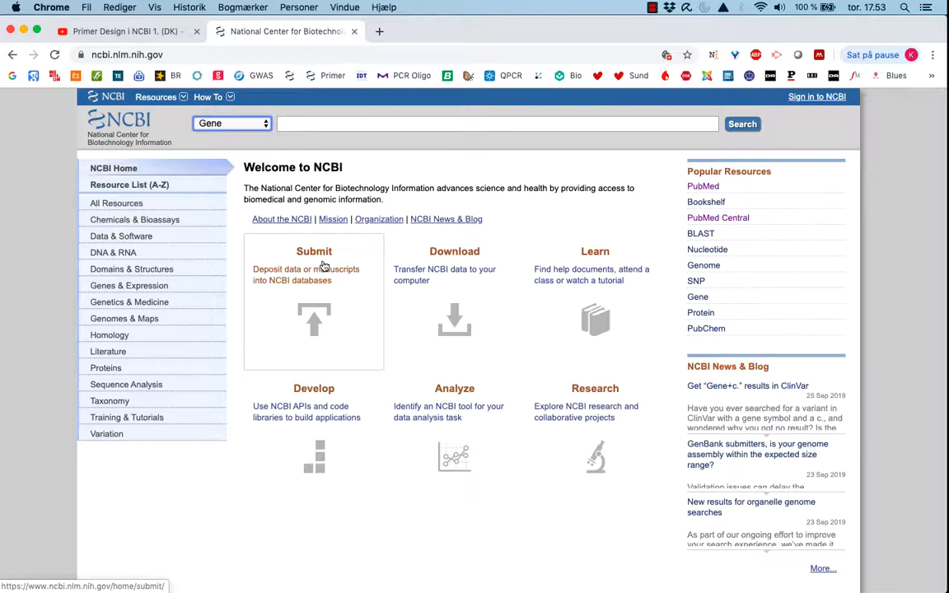
Step: Search the Gene database for "lactobacillus tuf"
left_click(290, 125)
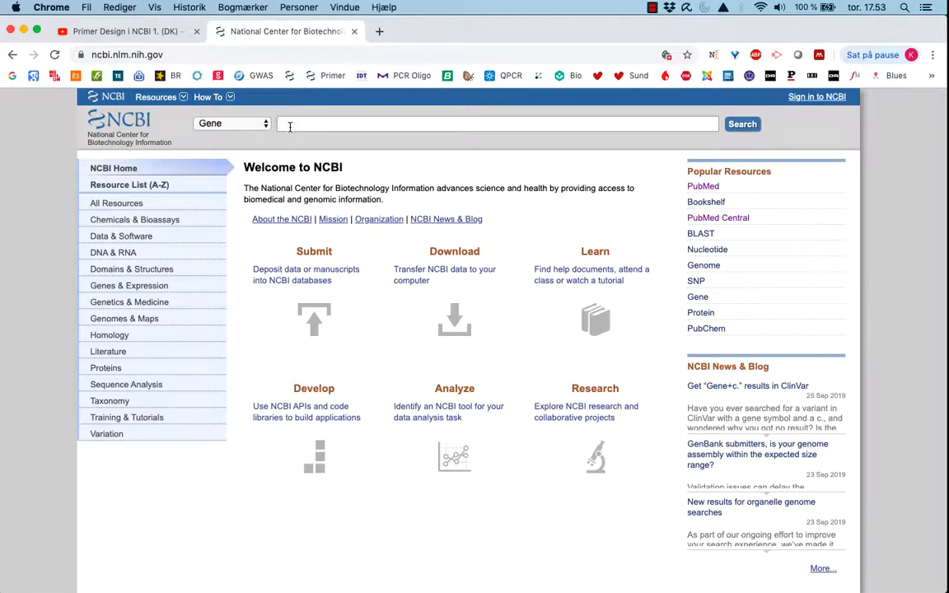
type("lactobacillus")
type("tuf")
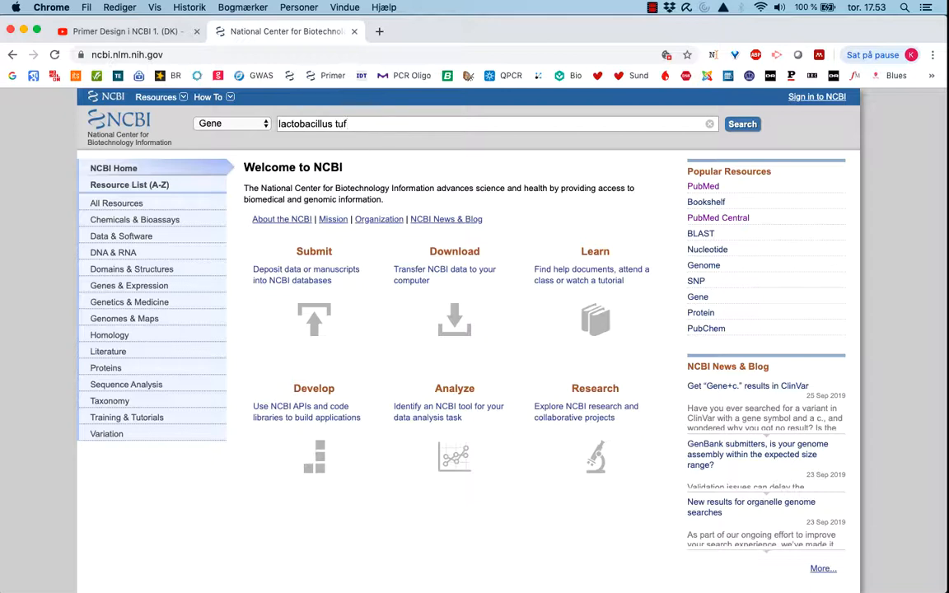
left_click(750, 124)
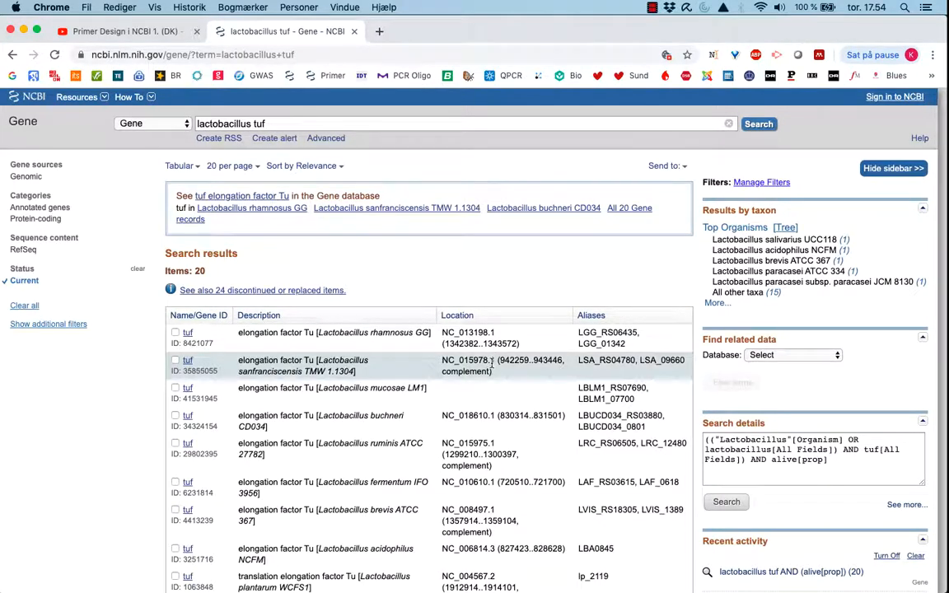
Step: Examine the list of tuf genes found for the various Lactobacillus species, including their locations and aliases
scroll(492, 363, "down", 5)
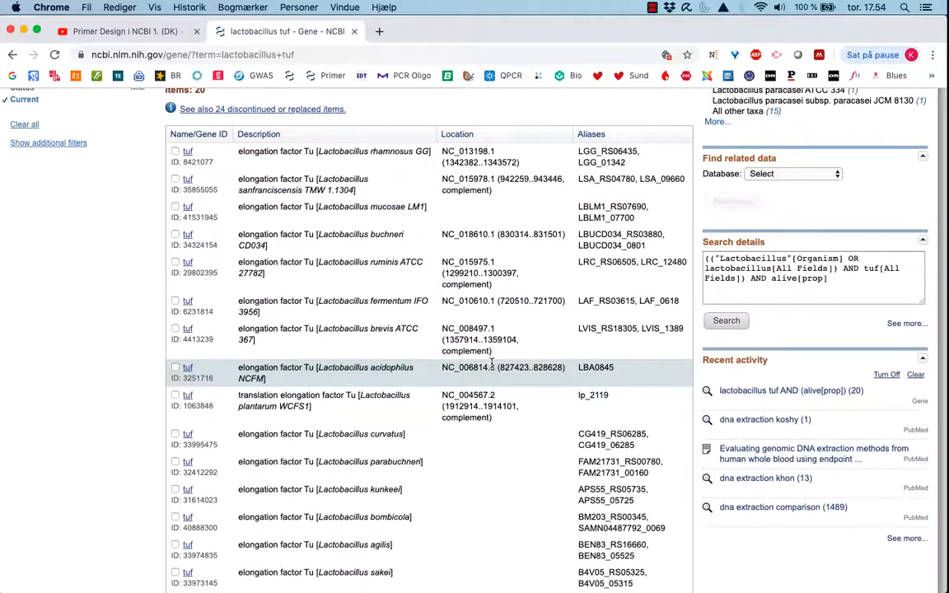
scroll(492, 362, "down", 5)
scroll(489, 363, "down", 6)
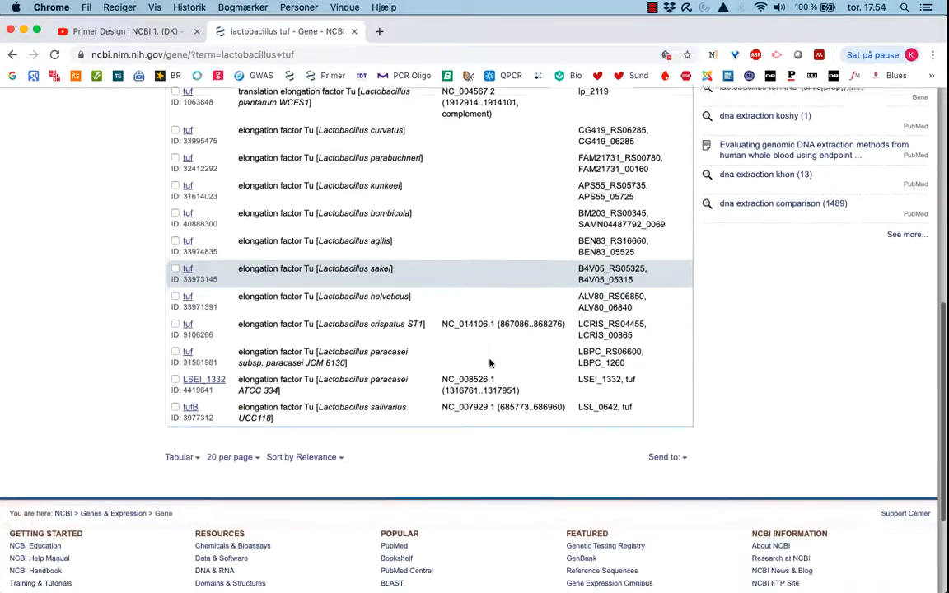
scroll(489, 360, "up", 4)
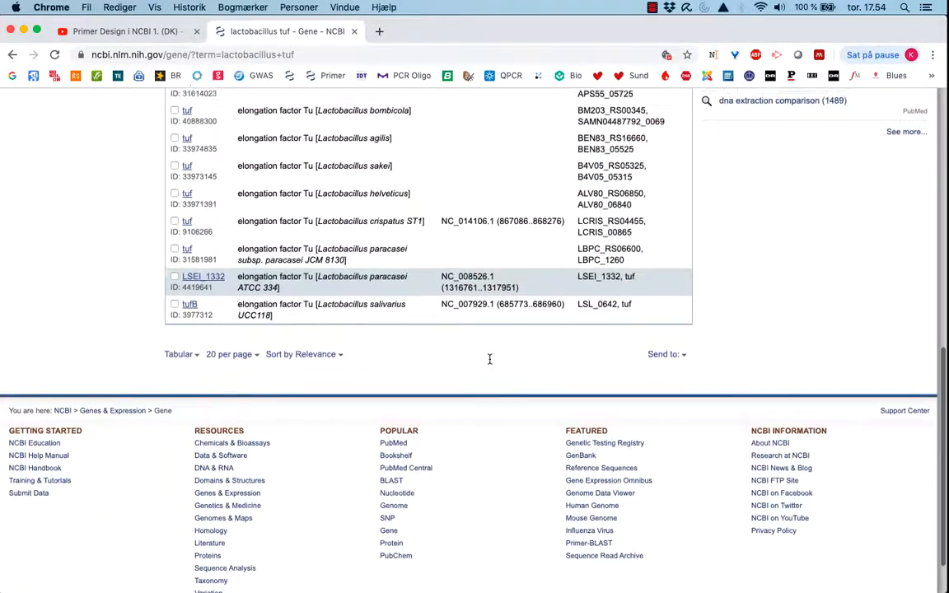
scroll(489, 363, "up", 2)
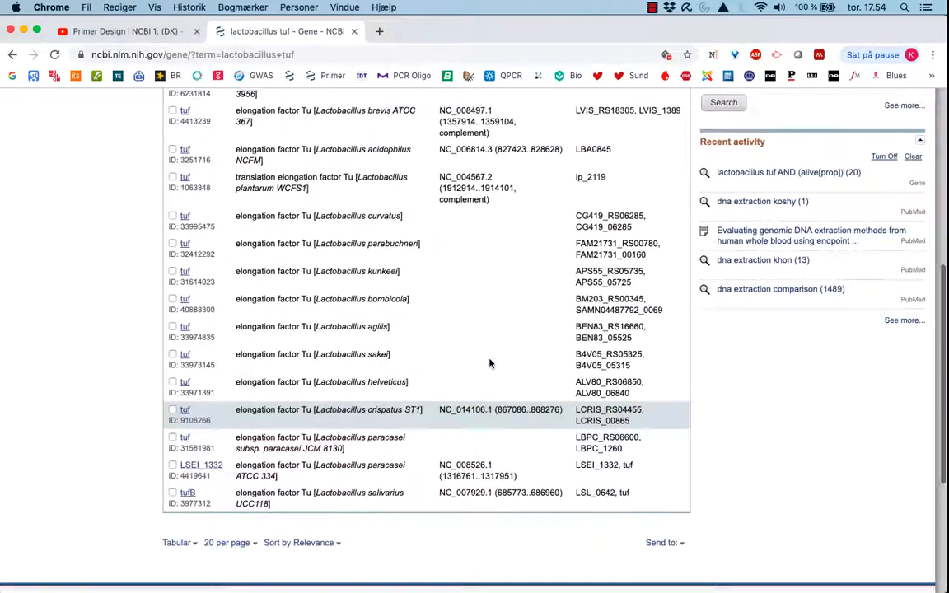
scroll(490, 380, "up", 4)
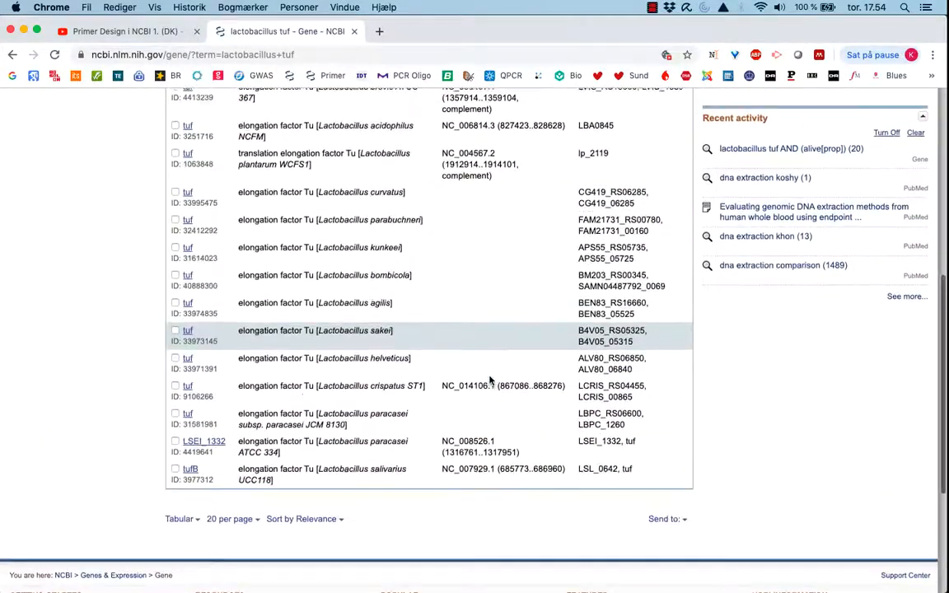
scroll(490, 383, "up", 2)
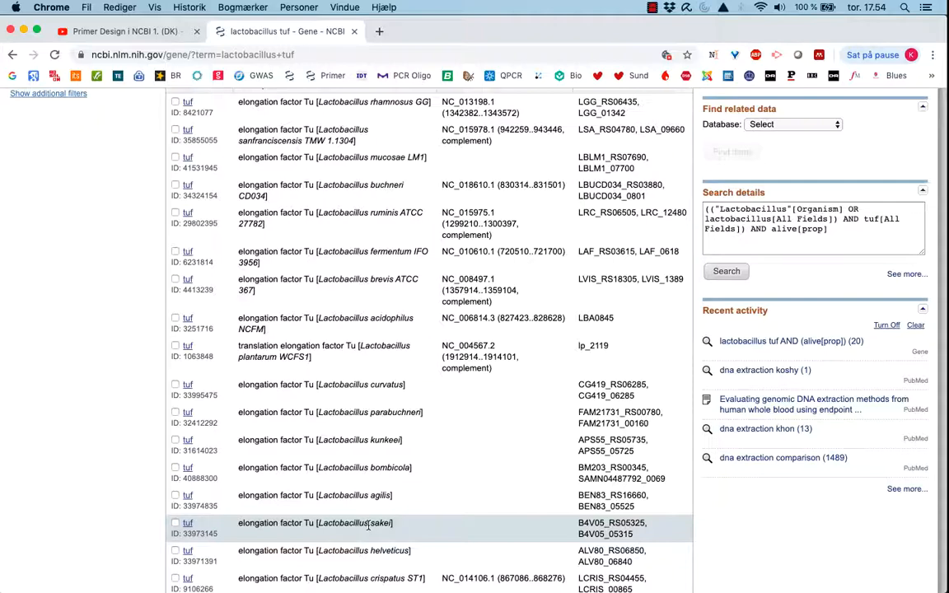
scroll(401, 486, "down", 1)
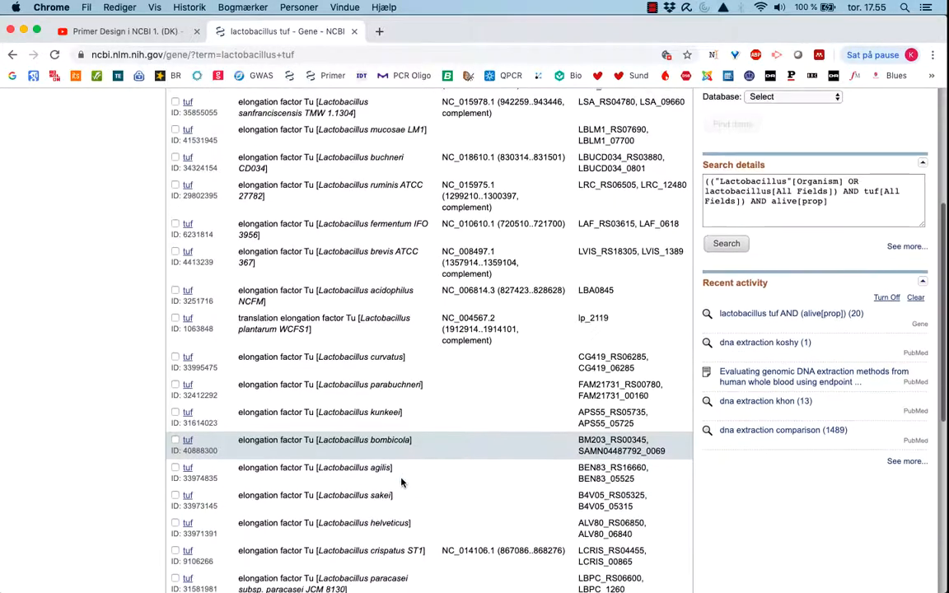
scroll(401, 485, "up", 2)
scroll(401, 482, "up", 2)
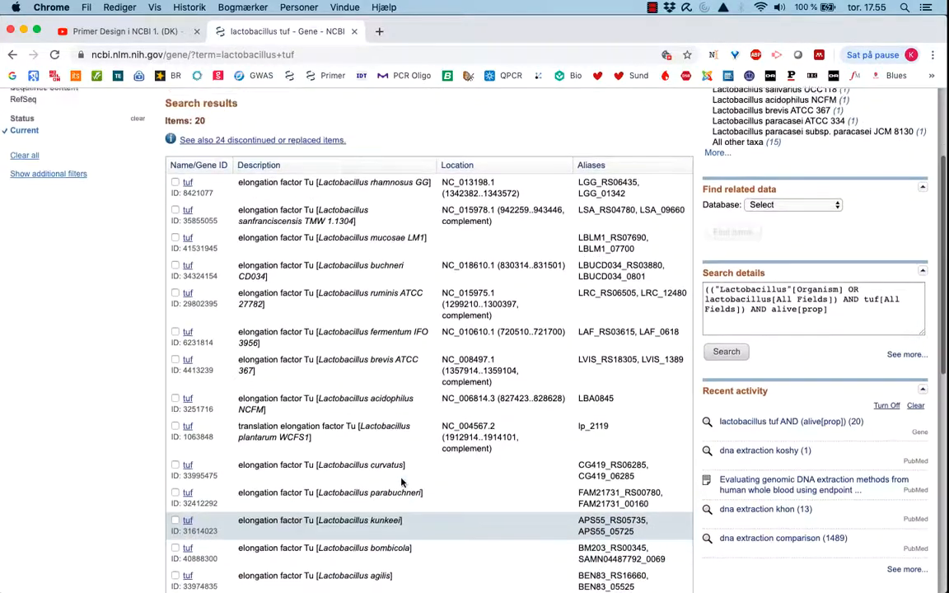
Step: Set the search results to show 50 items per page
scroll(401, 483, "down", 10)
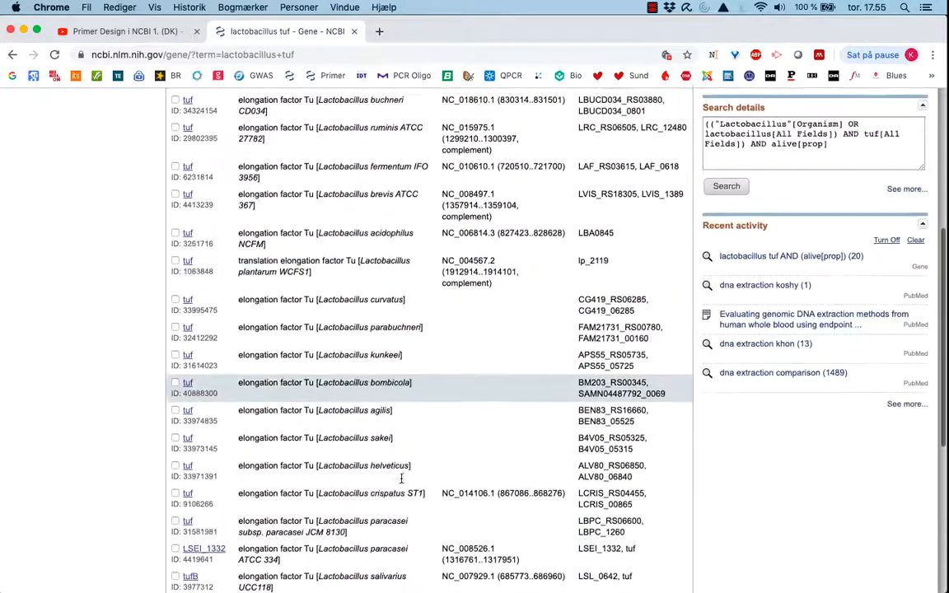
scroll(401, 482, "down", 1)
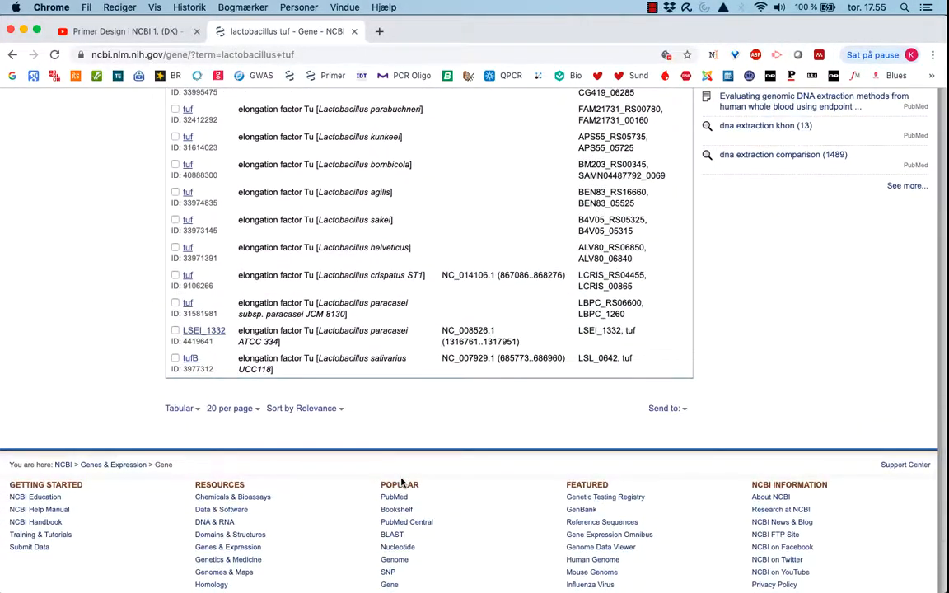
left_click(229, 408)
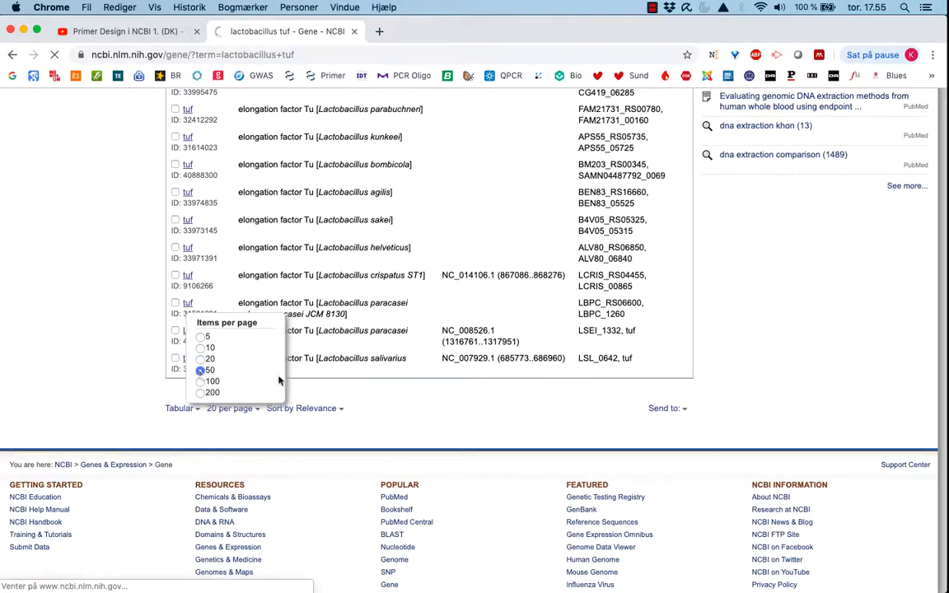
left_click(200, 370)
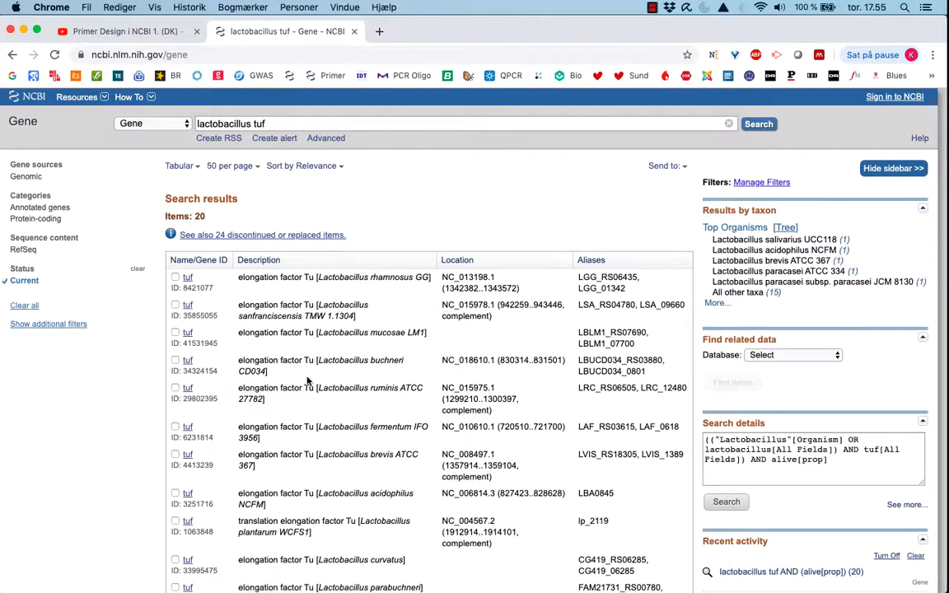
Step: Open the tuf gene record for Lactobacillus brevis ATCC 367 from the search results
scroll(307, 381, "down", 5)
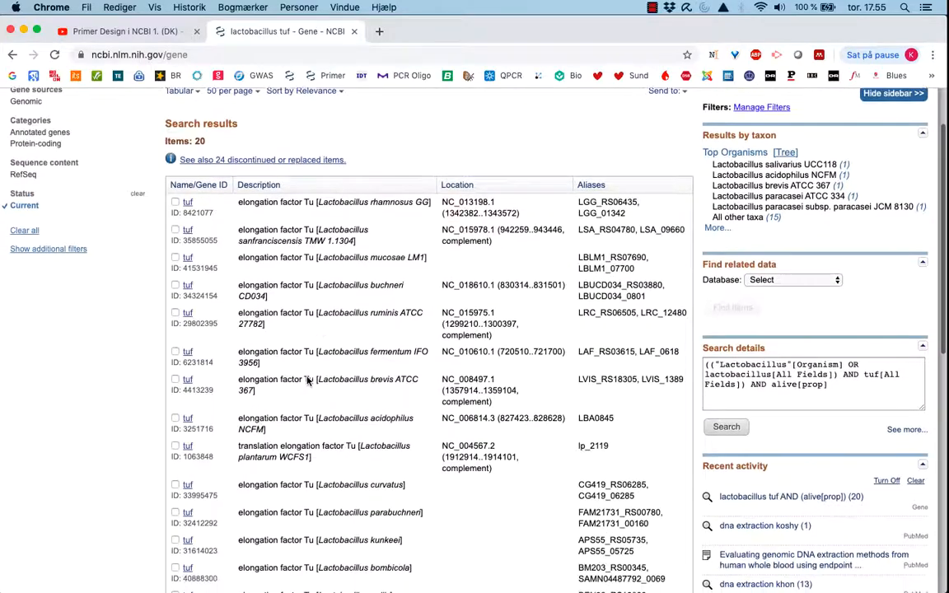
scroll(308, 381, "down", 4)
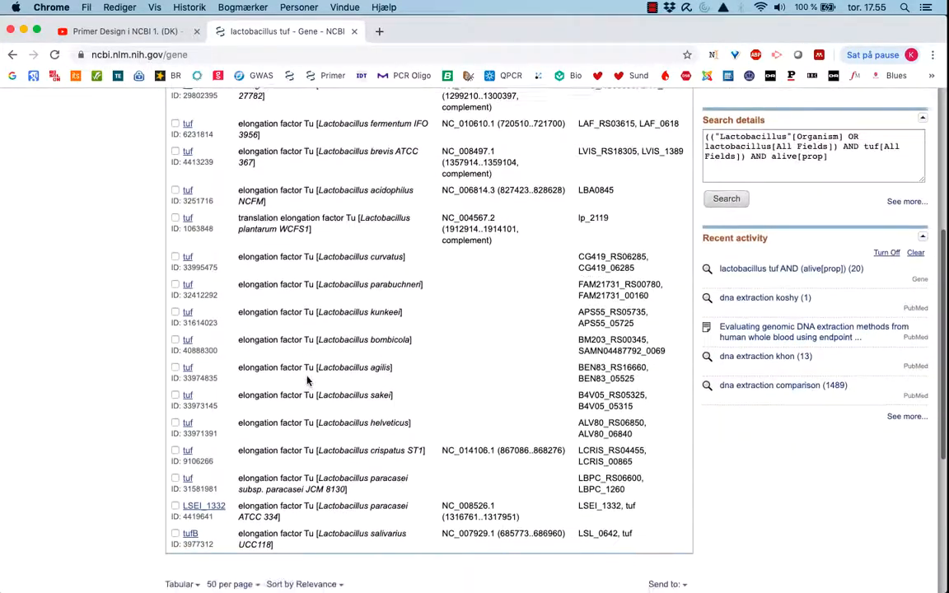
scroll(307, 381, "down", 1)
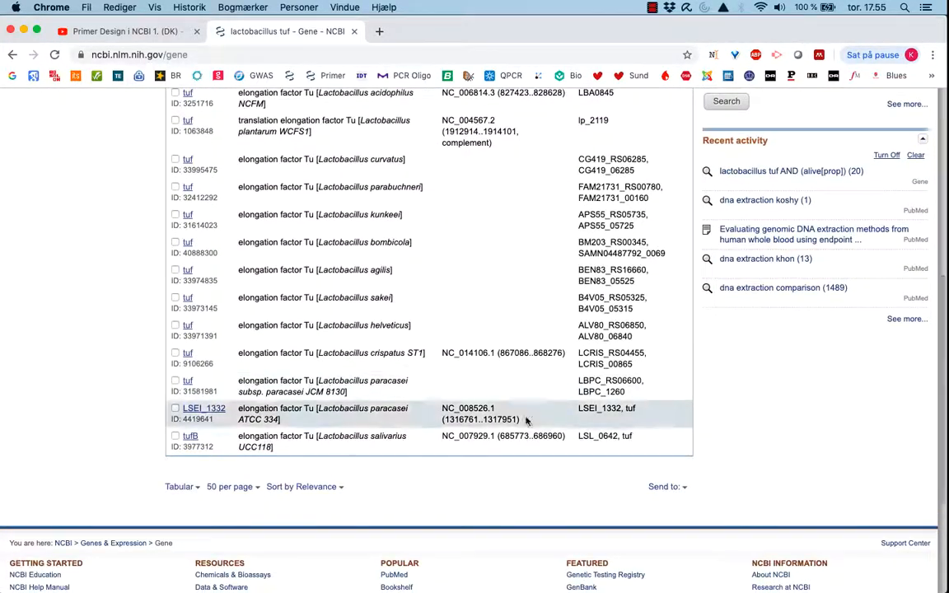
scroll(533, 342, "up", 5)
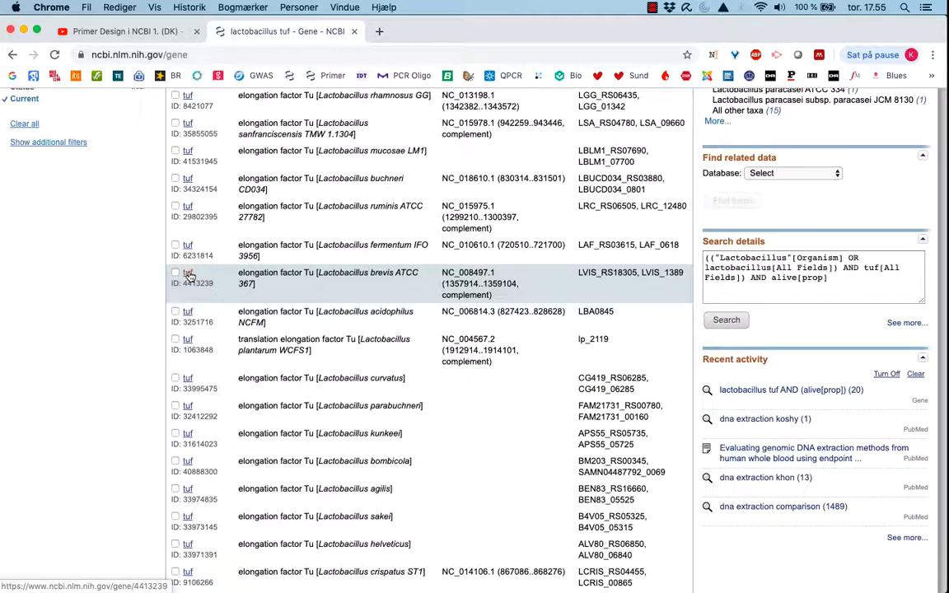
scroll(188, 276, "up", 5)
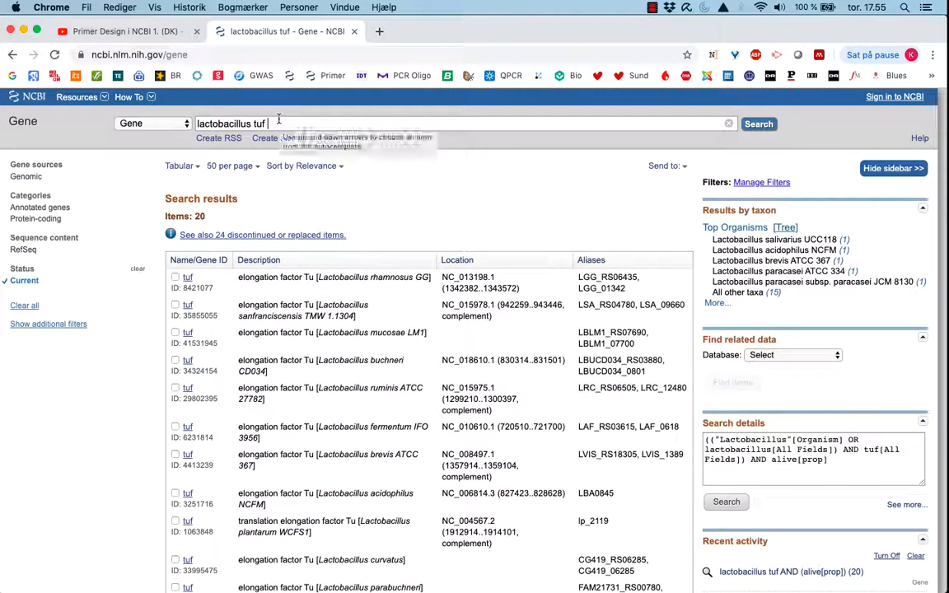
left_click(278, 120)
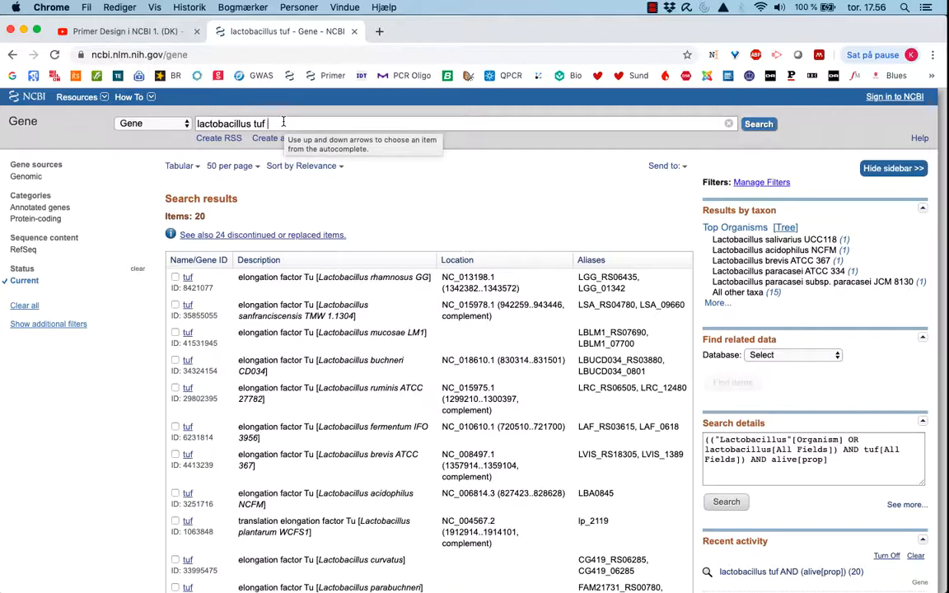
left_click(284, 122)
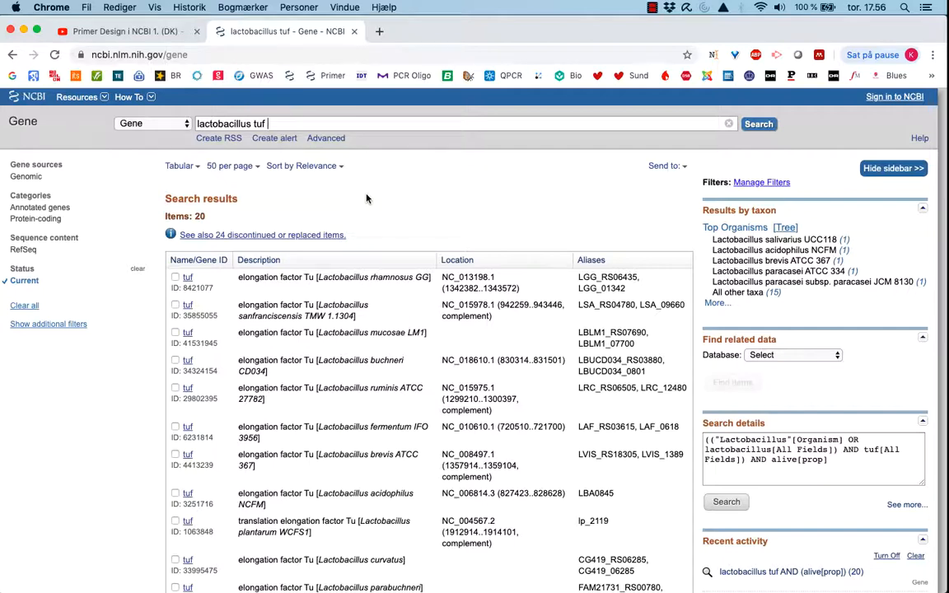
left_click(186, 455)
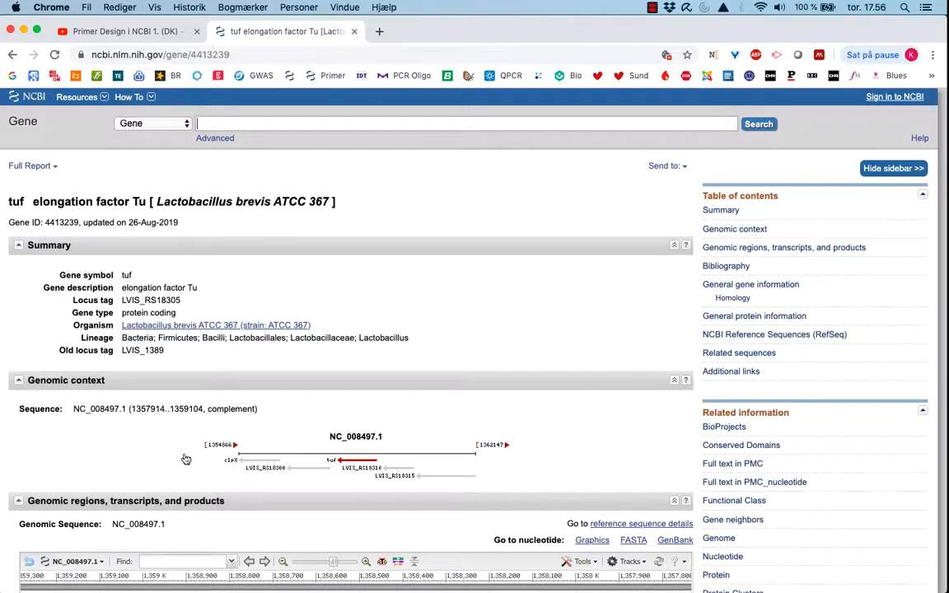
Step: Go to the reference sequence details of the Lactobacillus brevis tuf gene record
scroll(186, 459, "down", 8)
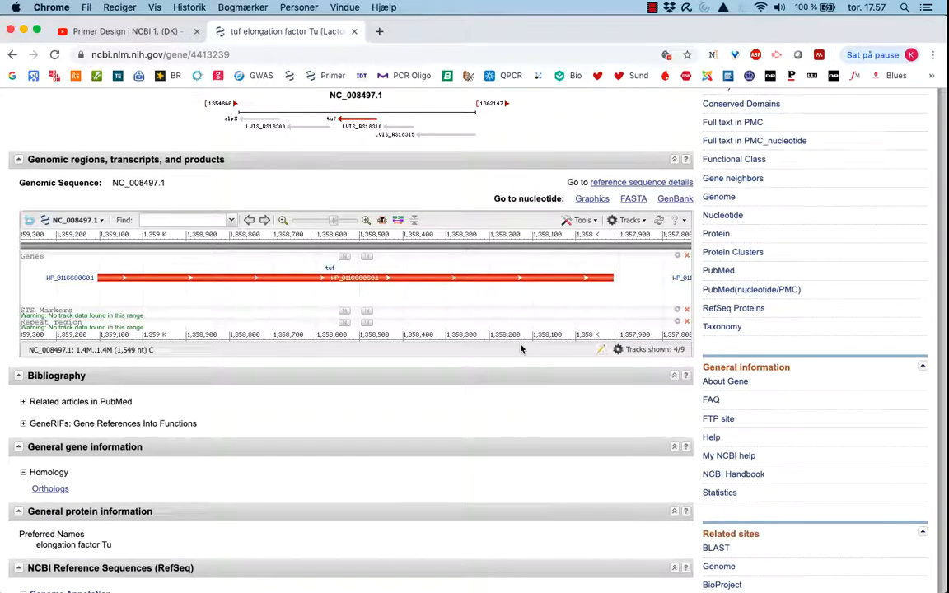
scroll(506, 305, "up", 2)
left_click(632, 251)
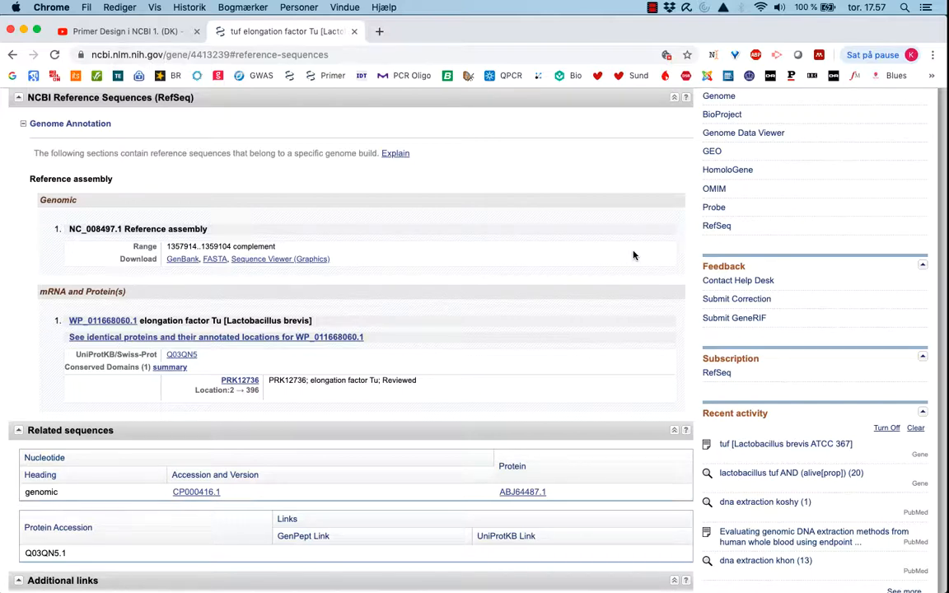
Step: Examine the genomic nucleotide record CP000416.1 listed under the related sequences and return to the tuf gene record
scroll(633, 255, "down", 5)
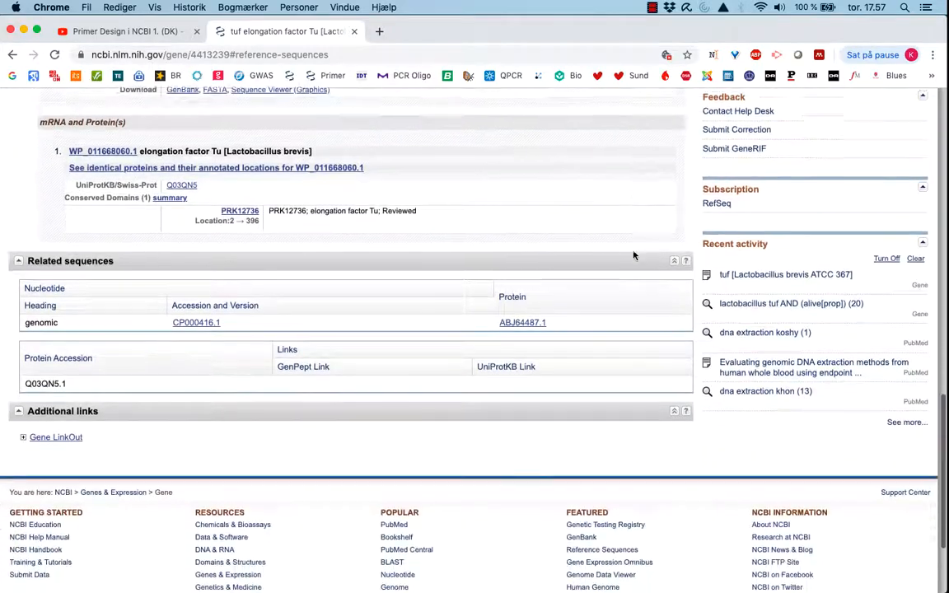
left_click(190, 290)
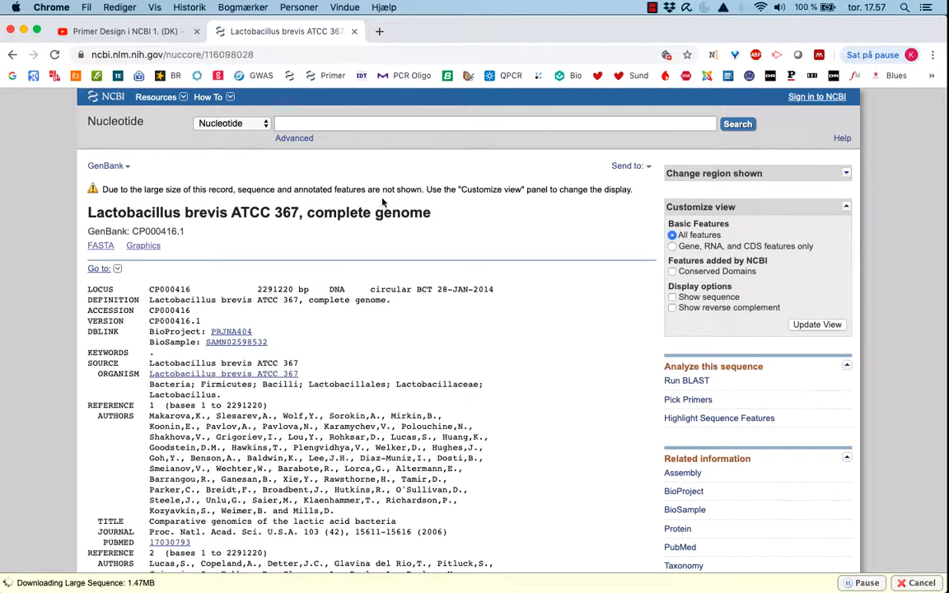
scroll(380, 369, "down", 20)
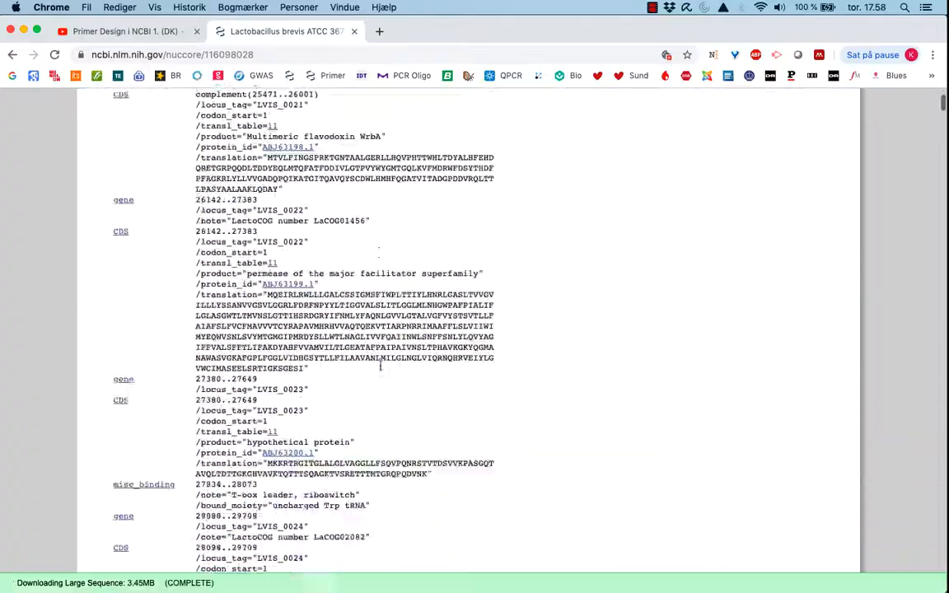
scroll(381, 364, "down", 20)
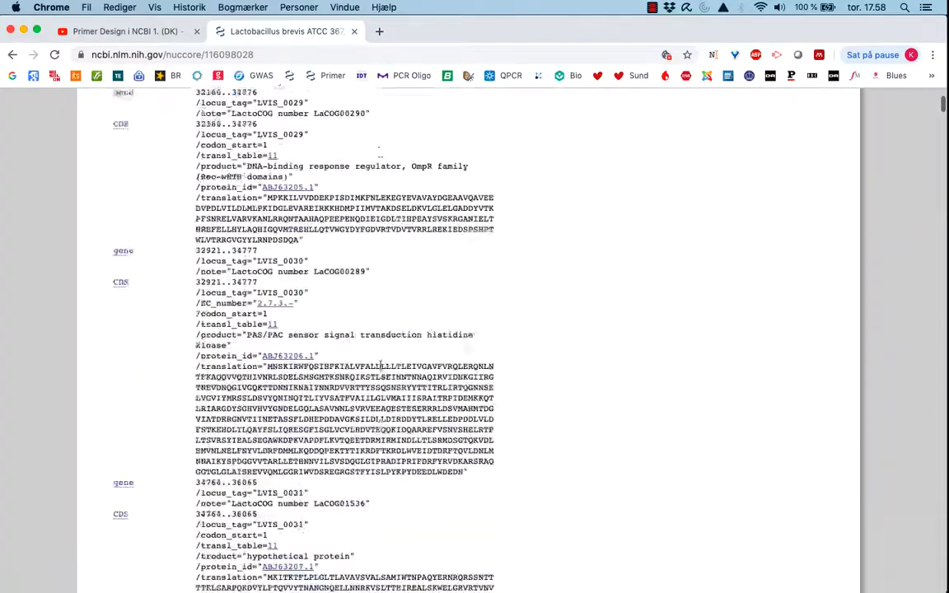
scroll(381, 366, "down", 10)
left_click(13, 55)
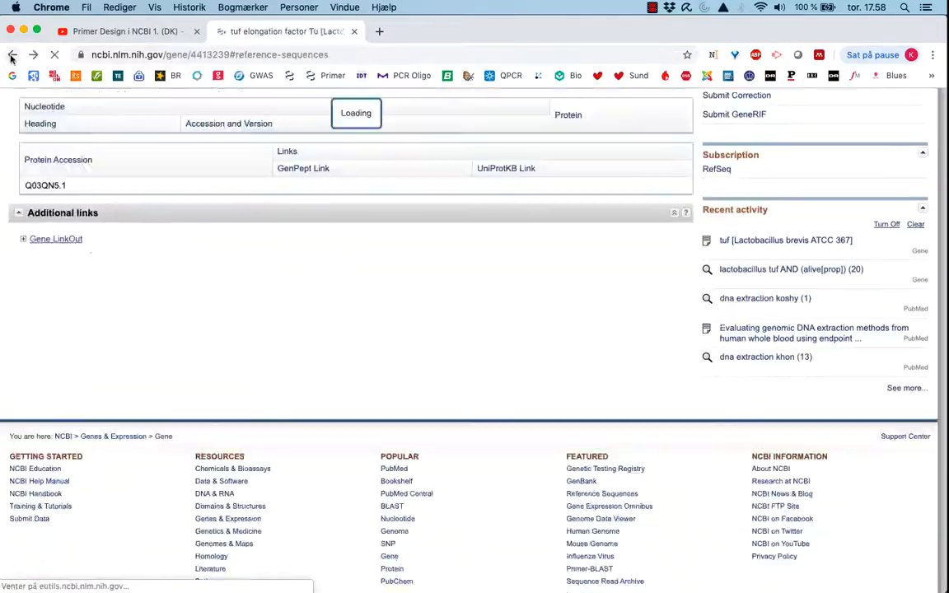
Step: Return to the tuf gene record and open its genomic region NC_008497.1 in GenBank format
left_click(12, 55)
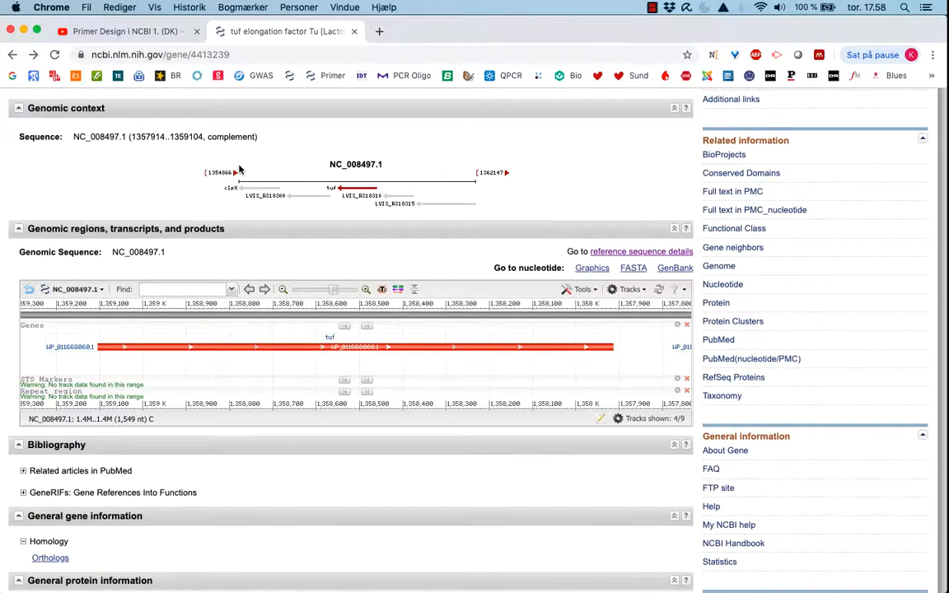
scroll(240, 170, "up", 3)
scroll(240, 169, "up", 2)
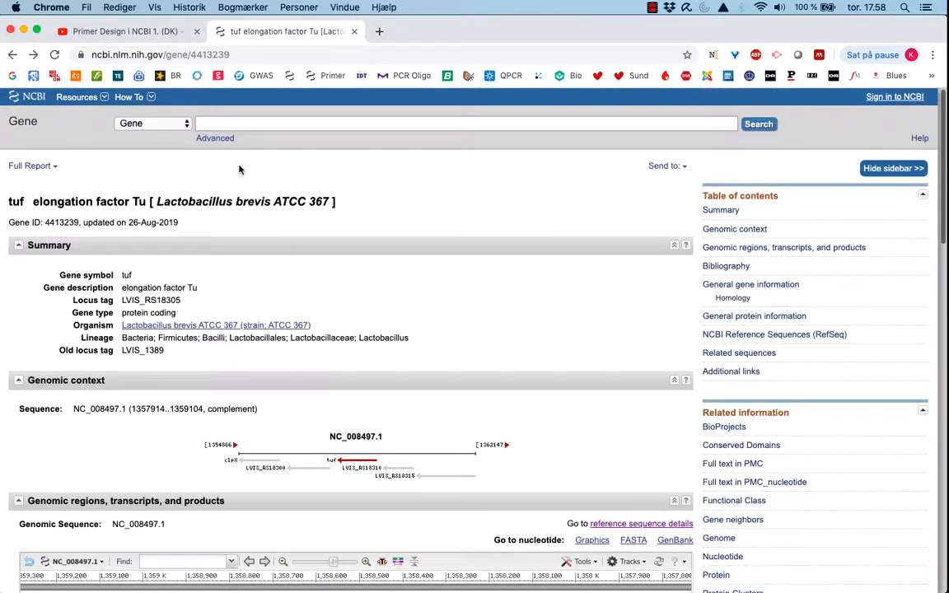
left_click(602, 544)
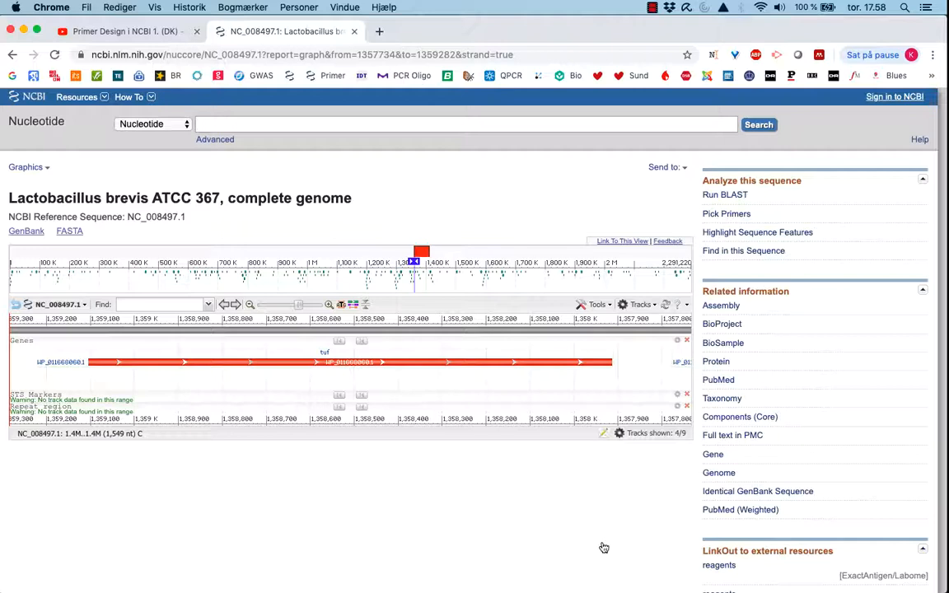
left_click(27, 233)
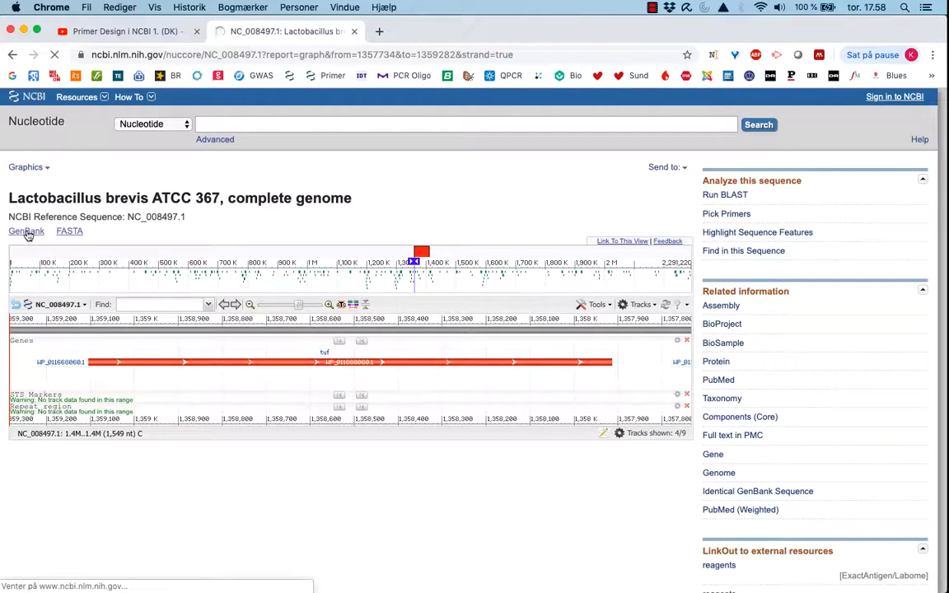
Step: Examine the GenBank record's header, the location of the tuf gene and CDS features, and the nucleotide sequence listed under ORIGIN
scroll(28, 237, "down", 20)
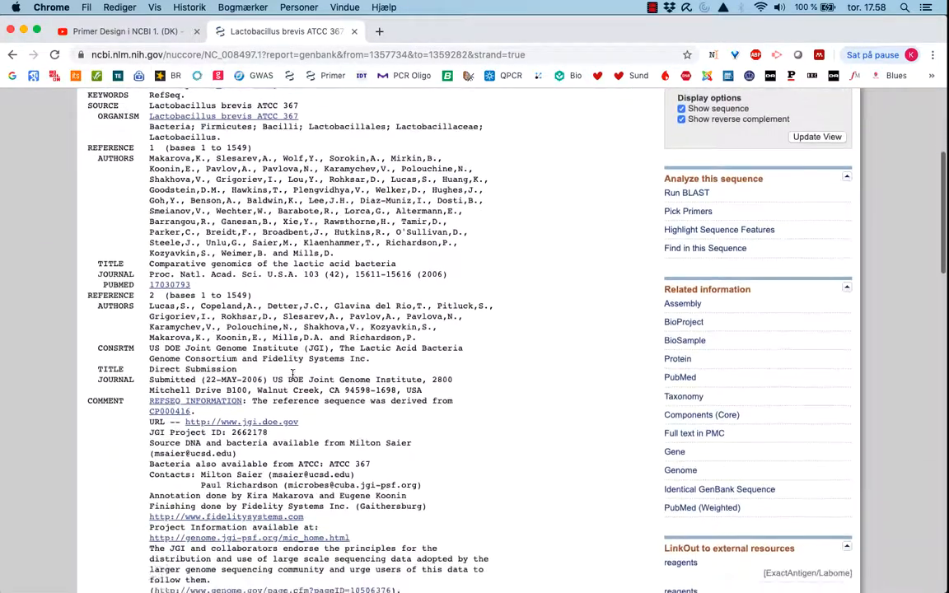
scroll(293, 373, "up", 15)
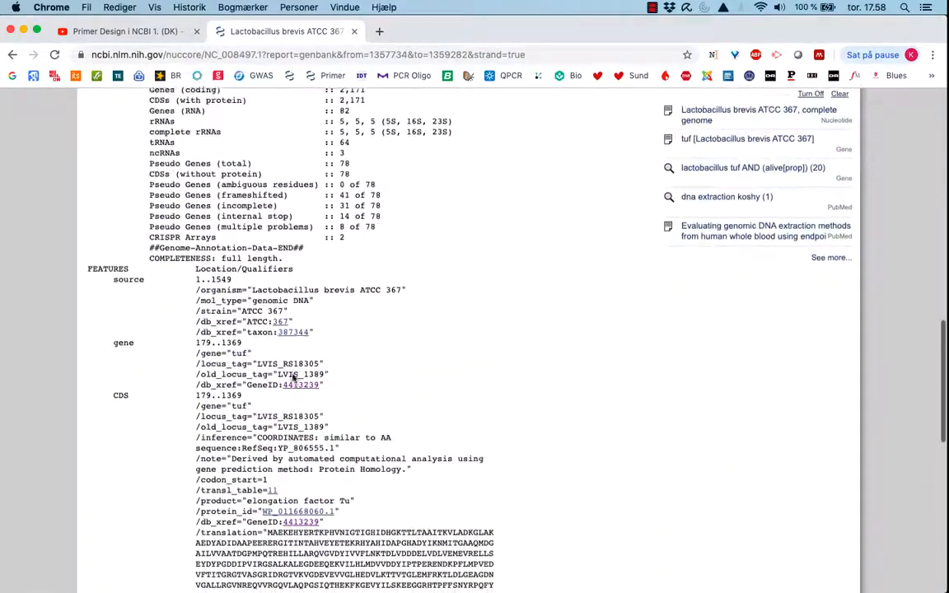
scroll(299, 369, "up", 5)
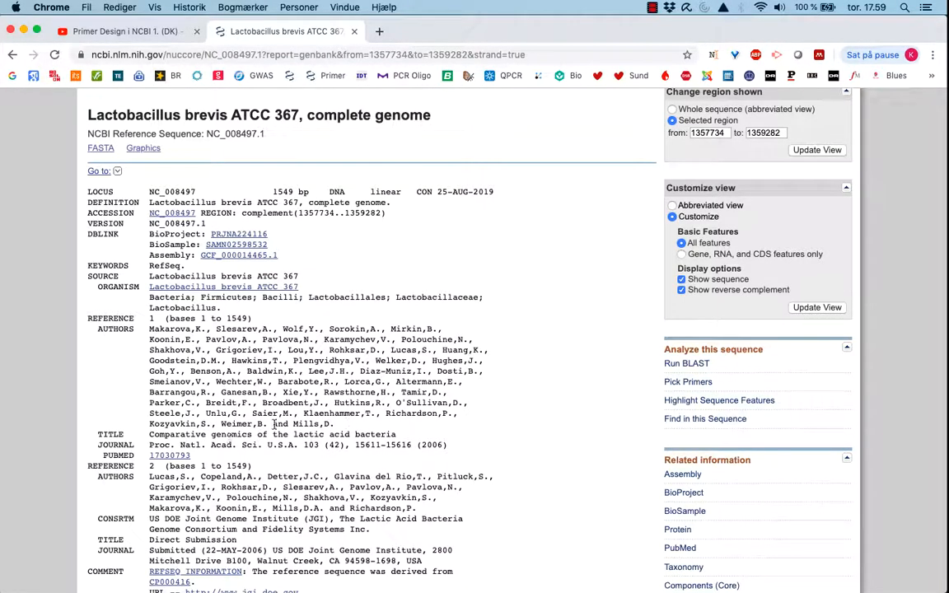
scroll(434, 445, "down", 3)
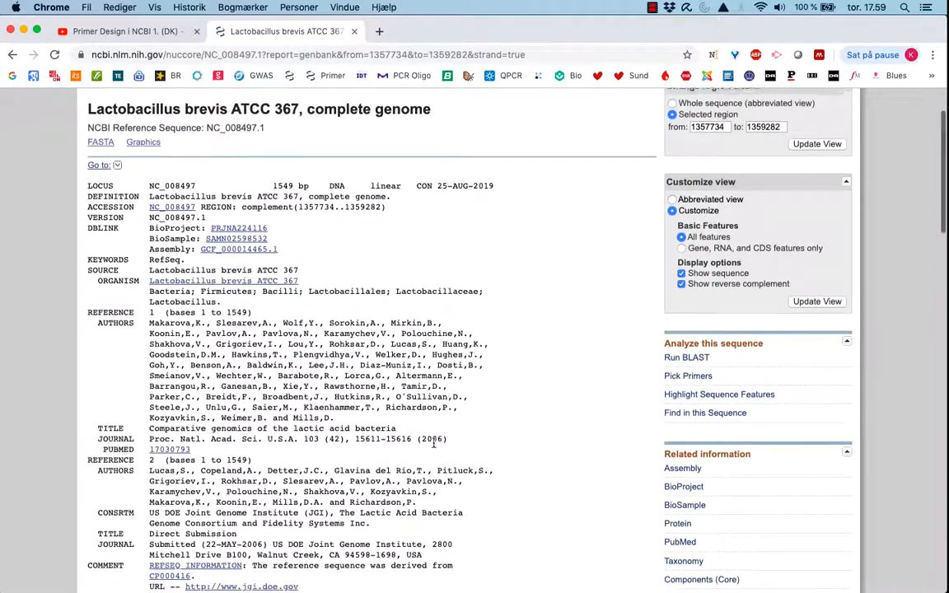
scroll(434, 446, "down", 5)
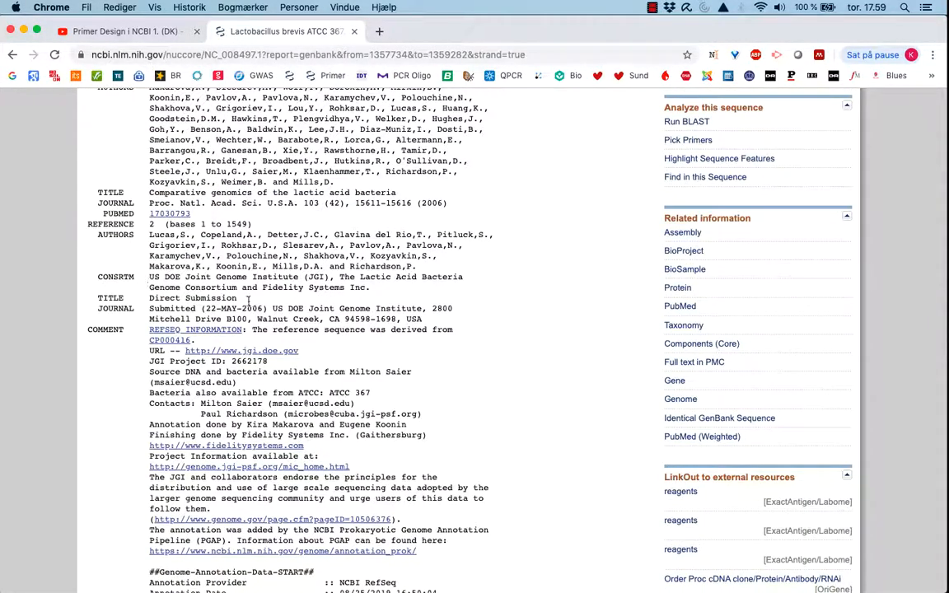
scroll(277, 314, "down", 2)
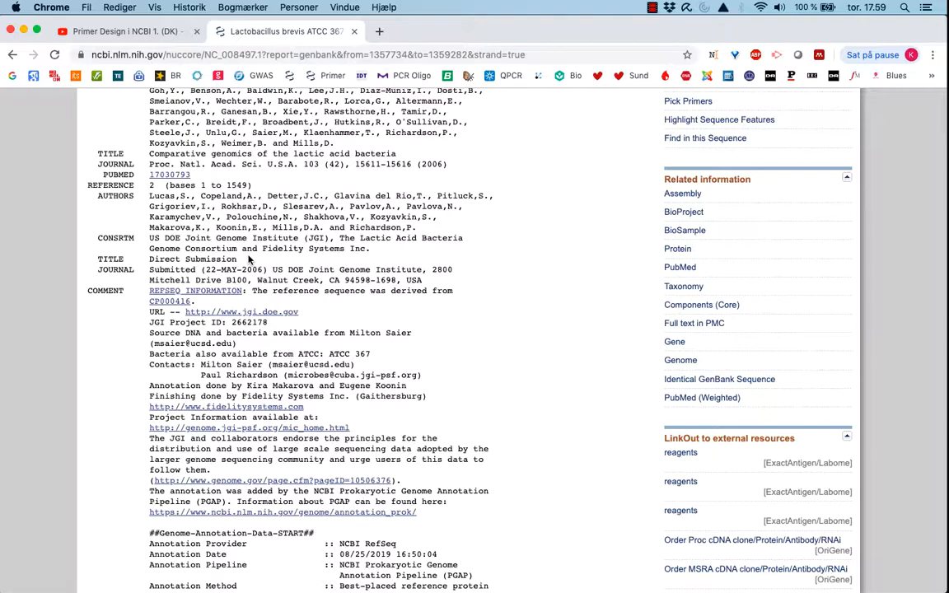
scroll(248, 258, "down", 15)
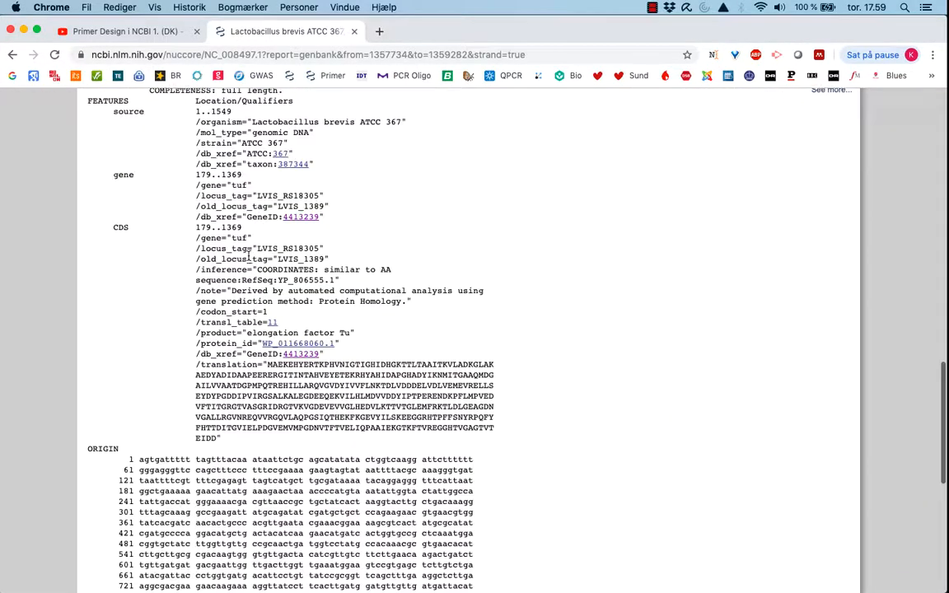
scroll(248, 259, "up", 2)
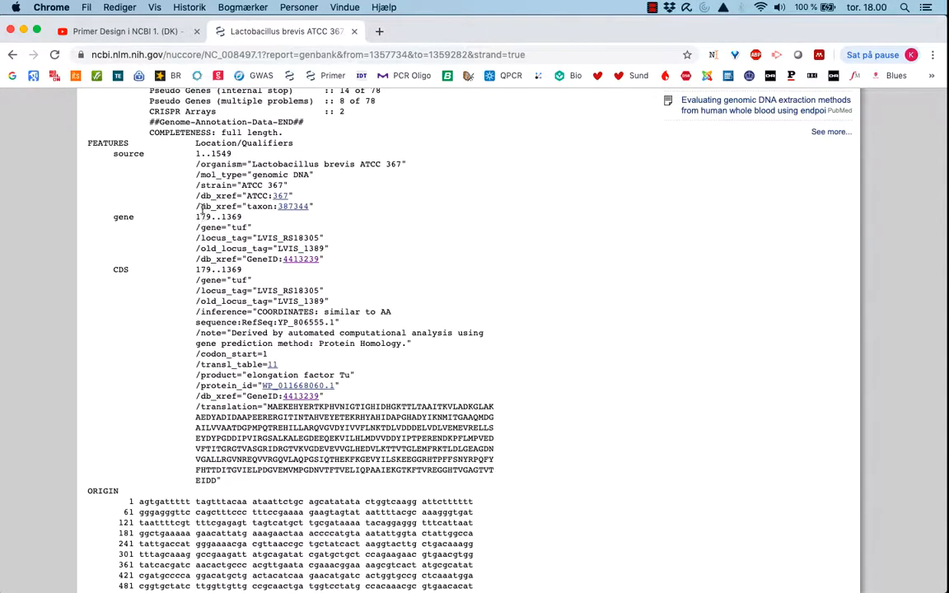
scroll(224, 280, "down", 3)
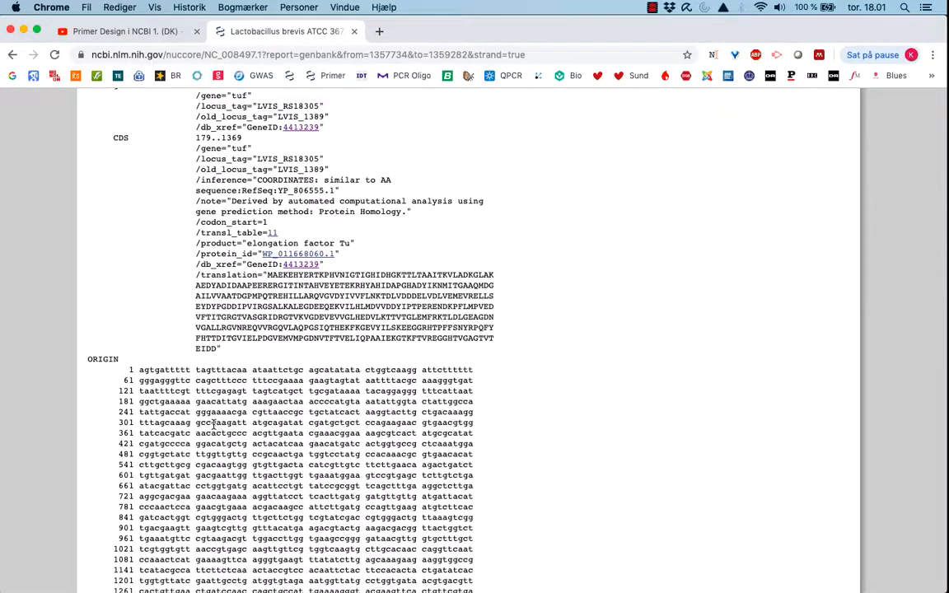
scroll(213, 423, "down", 5)
scroll(189, 380, "down", 1)
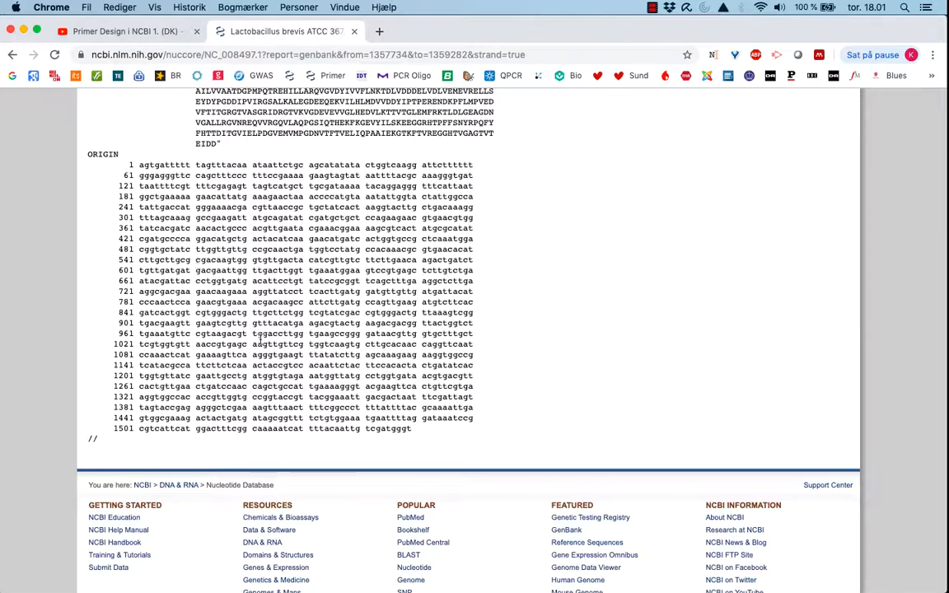
scroll(668, 247, "up", 20)
scroll(671, 242, "up", 3)
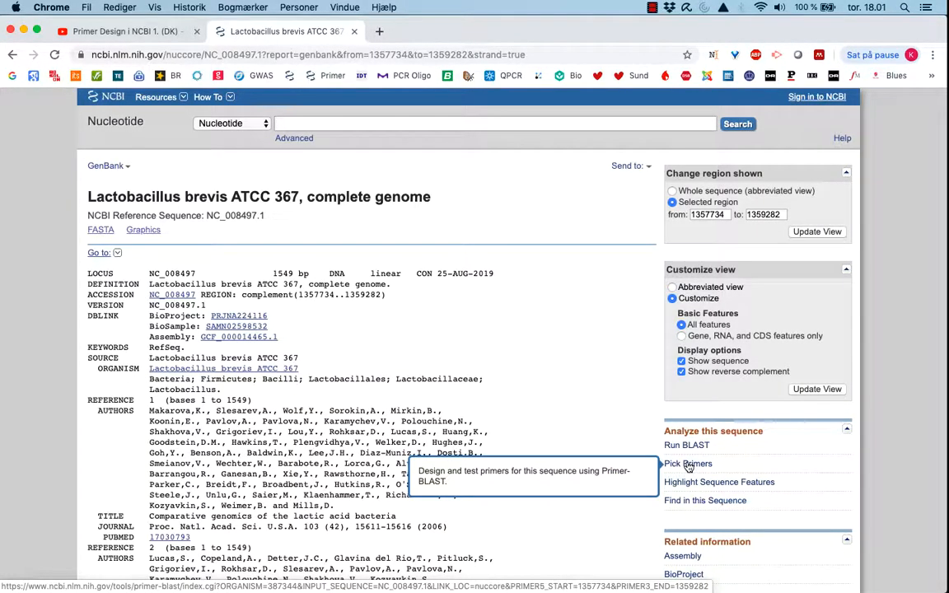
Step: Look at the primer design form for this record and the region's FASTA view, returning to the GenBank view
left_click(688, 465)
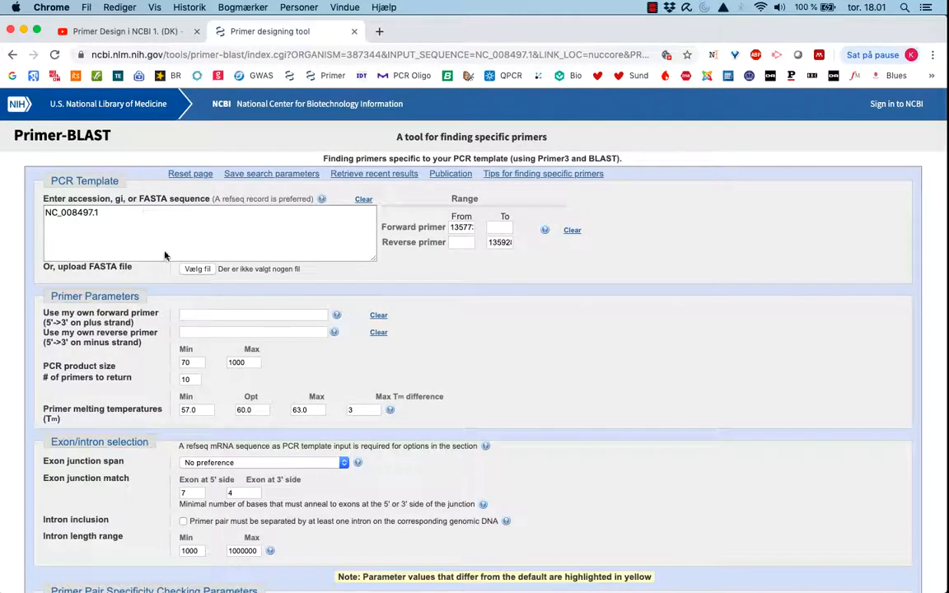
left_click(10, 54)
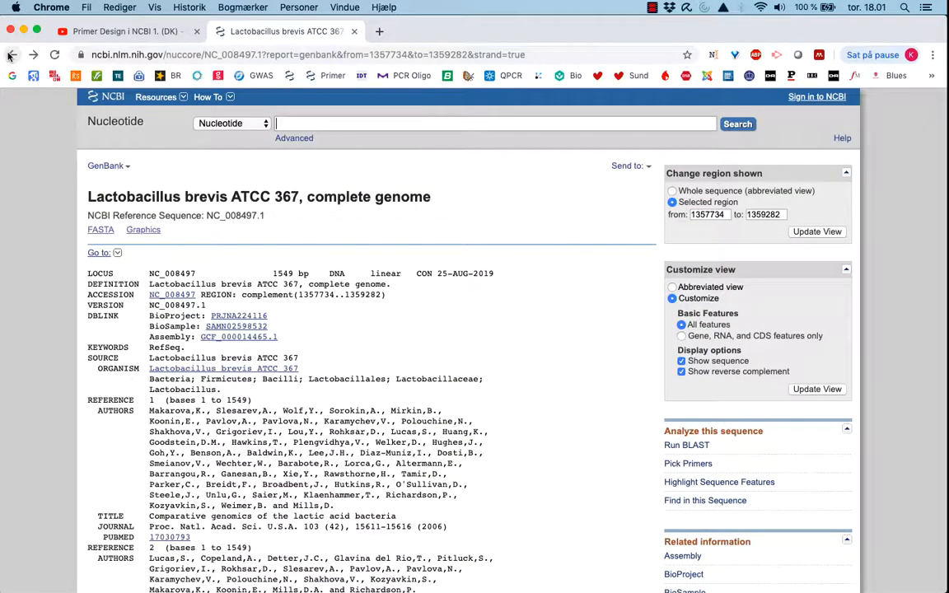
left_click(98, 231)
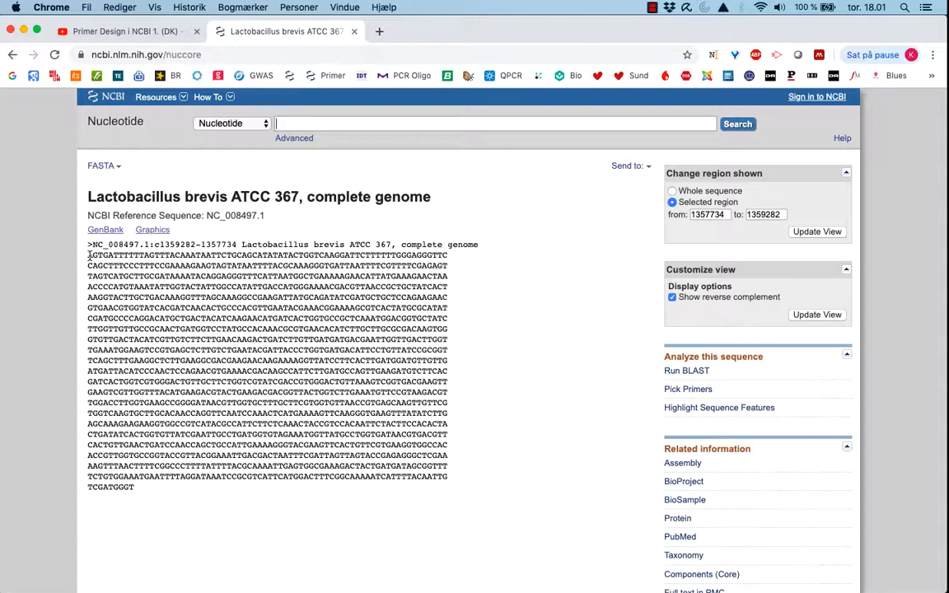
left_click(106, 230)
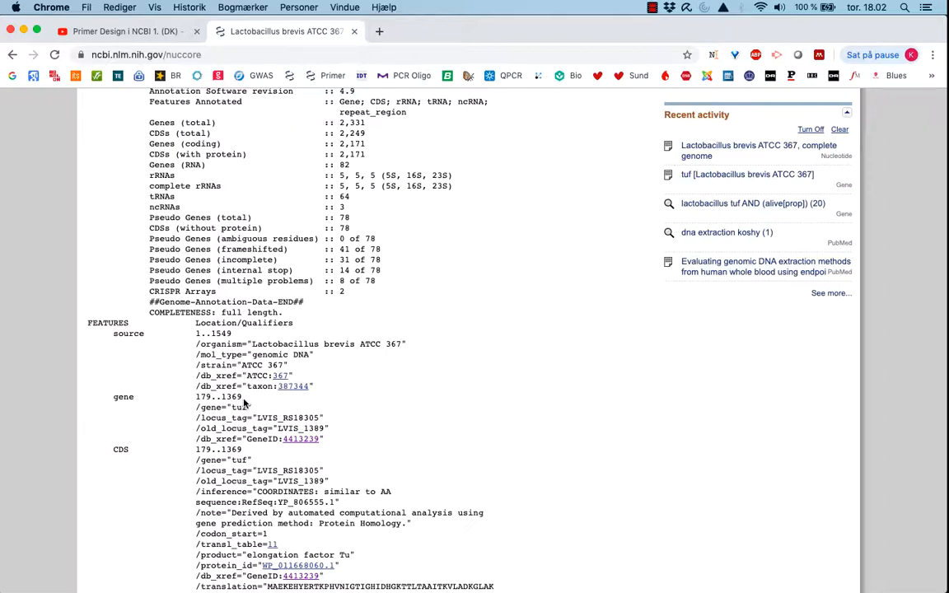
scroll(249, 339, "up", 15)
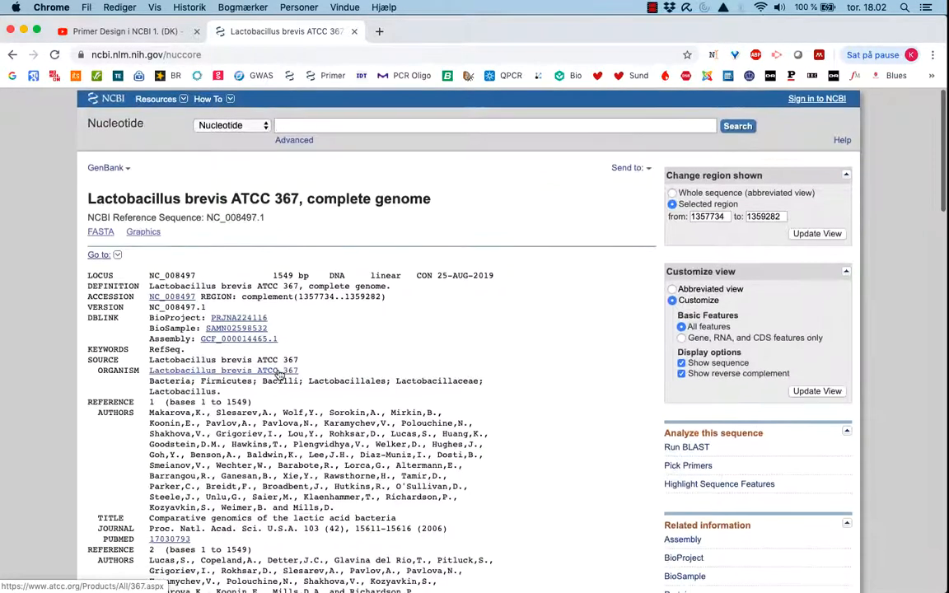
Step: Show the region as FASTA and copy the tuf coding part, from the line starting ACCCCATG through the line ending GGGCTCGAA
left_click(101, 231)
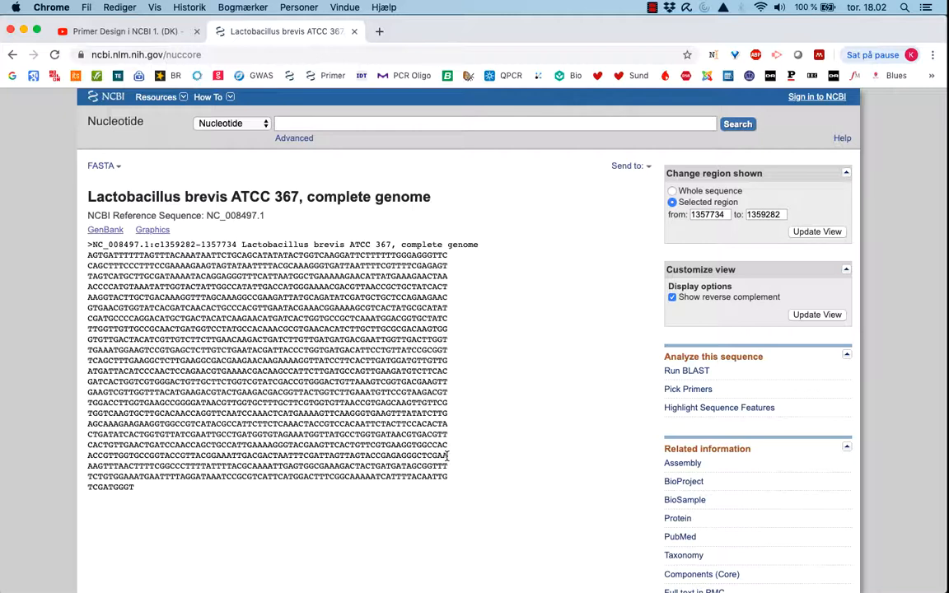
left_click_drag(448, 455, 85, 278)
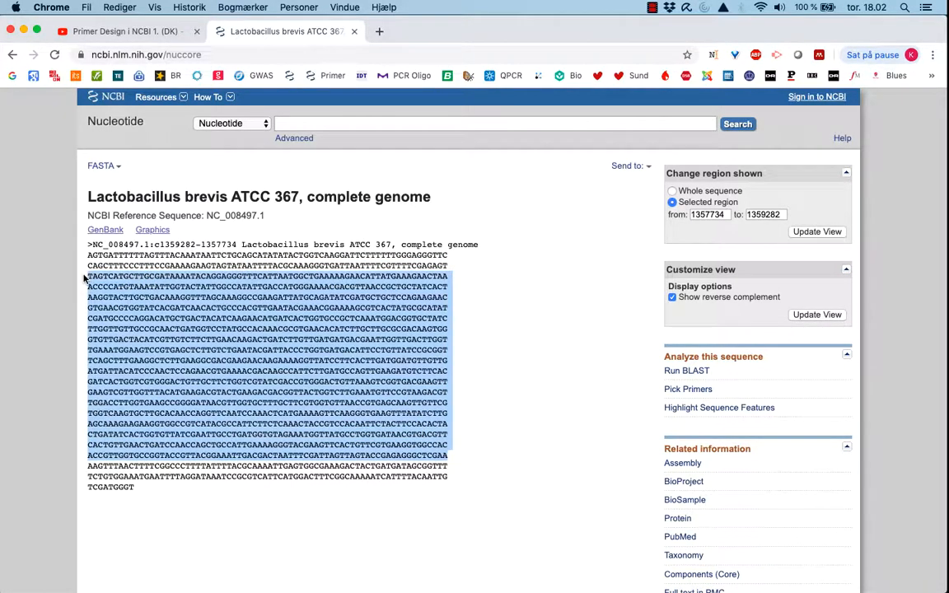
left_click(453, 463)
left_click_drag(449, 458, 87, 287)
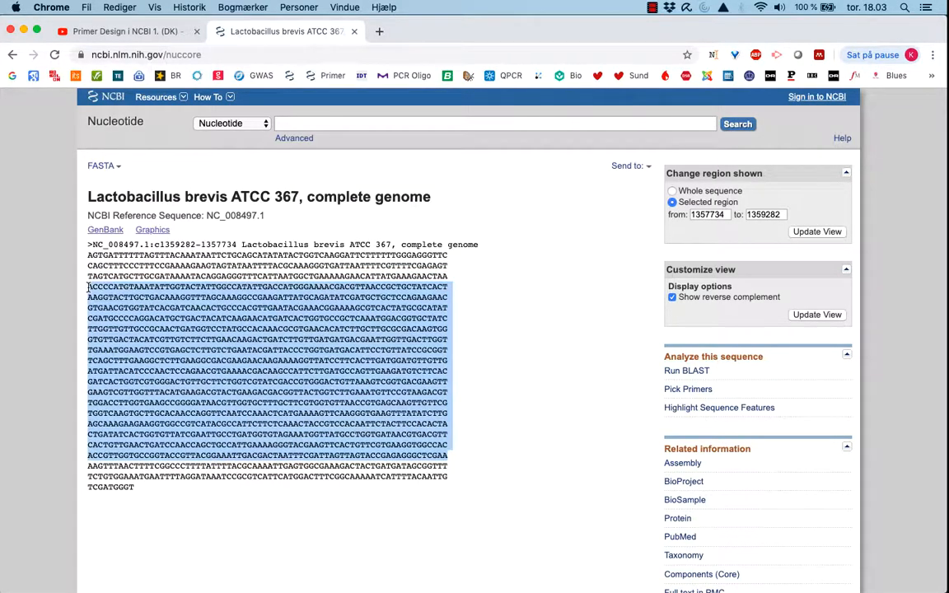
Step: Start picking primers with the copied tuf sequence as PCR template instead of the accession, and clear the forward primer range
left_click(693, 393)
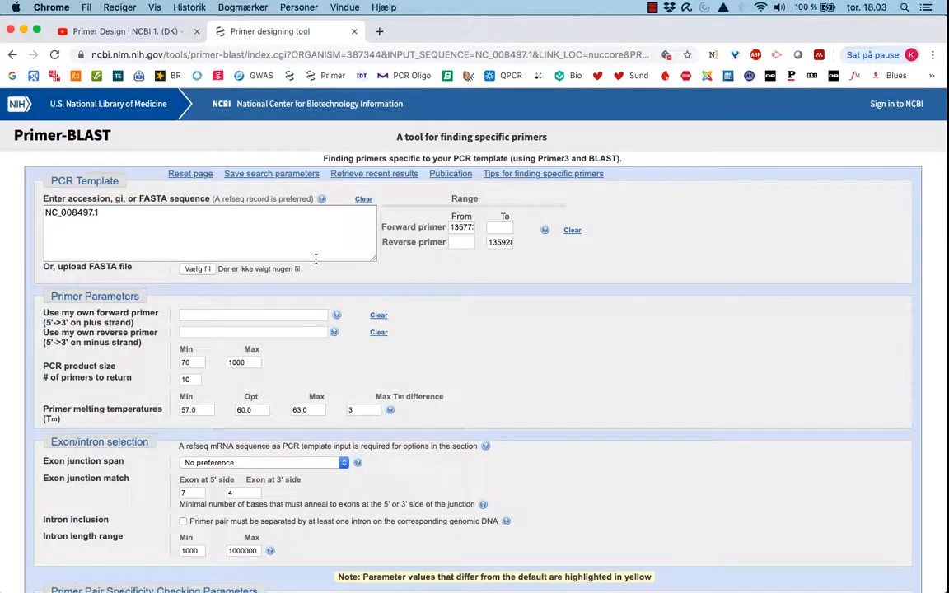
left_click_drag(142, 212, 7, 183)
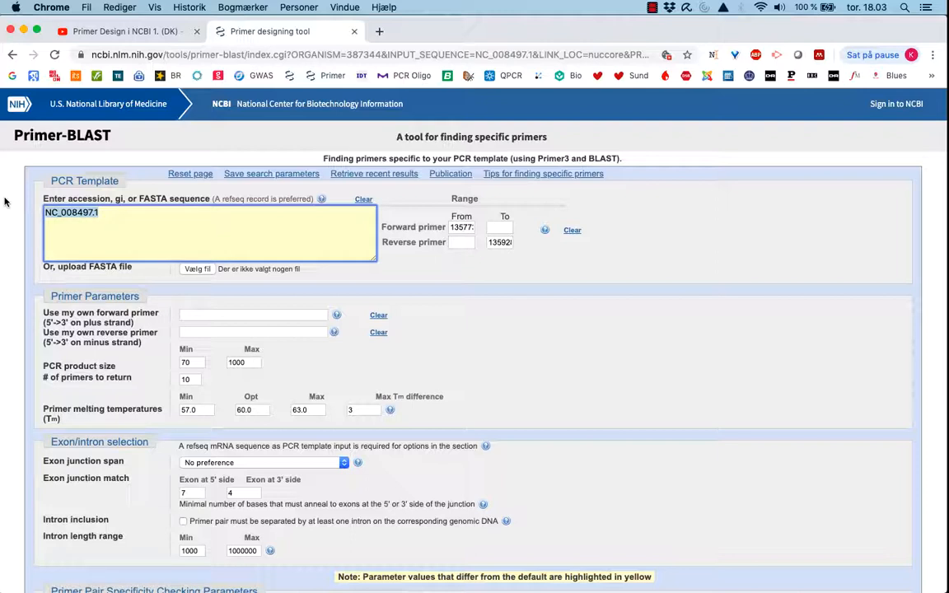
key("BackSpace")
key("super+v")
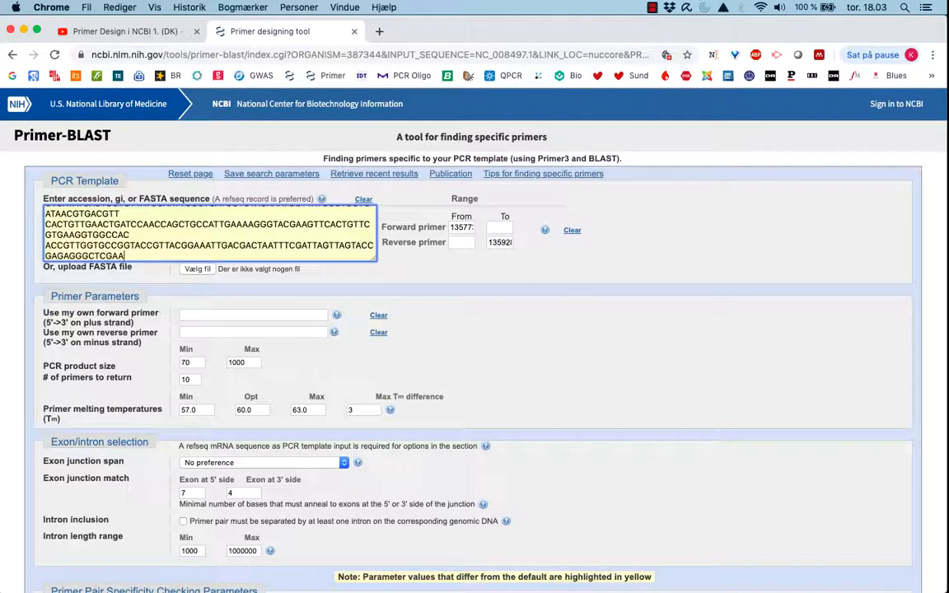
left_click(452, 228)
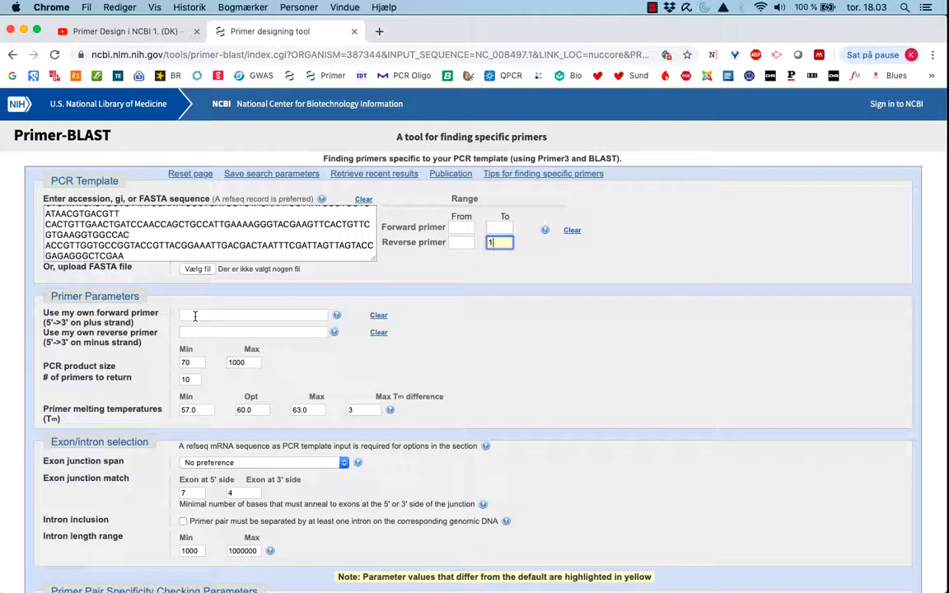
Step: Set the PCR product size to a minimum of 70 and a maximum of 250
left_click(192, 363)
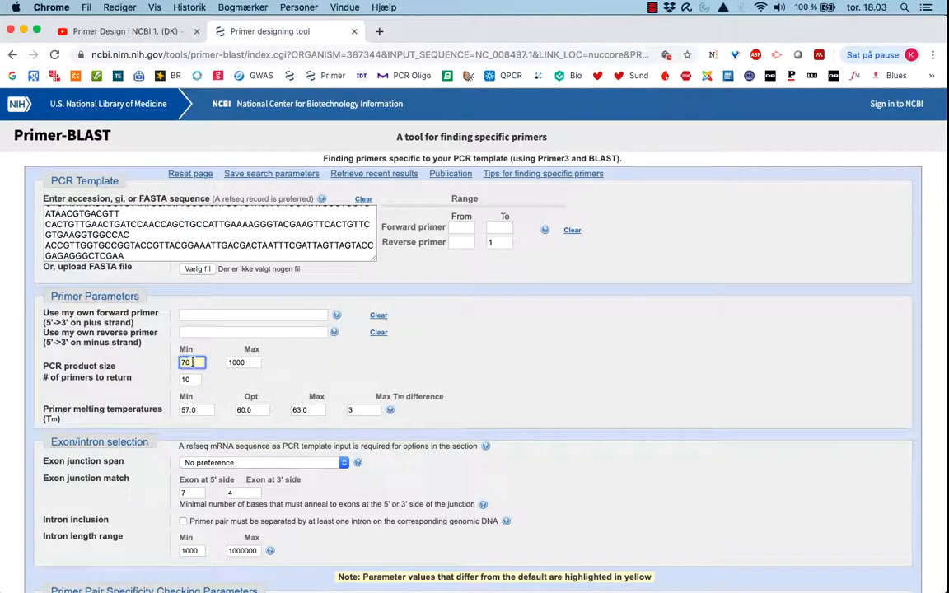
key("BackSpace")
key("BackSpace")
type("70")
key("Tab")
type("250")
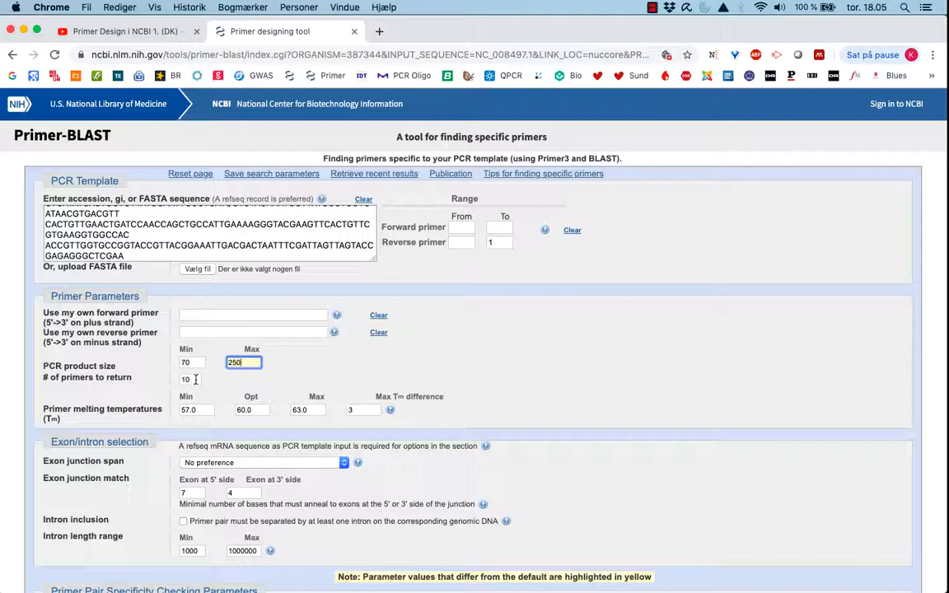
Step: Set the number of primers to return to 5 and clear the remaining reverse primer range value
key("Tab")
key("BackSpace")
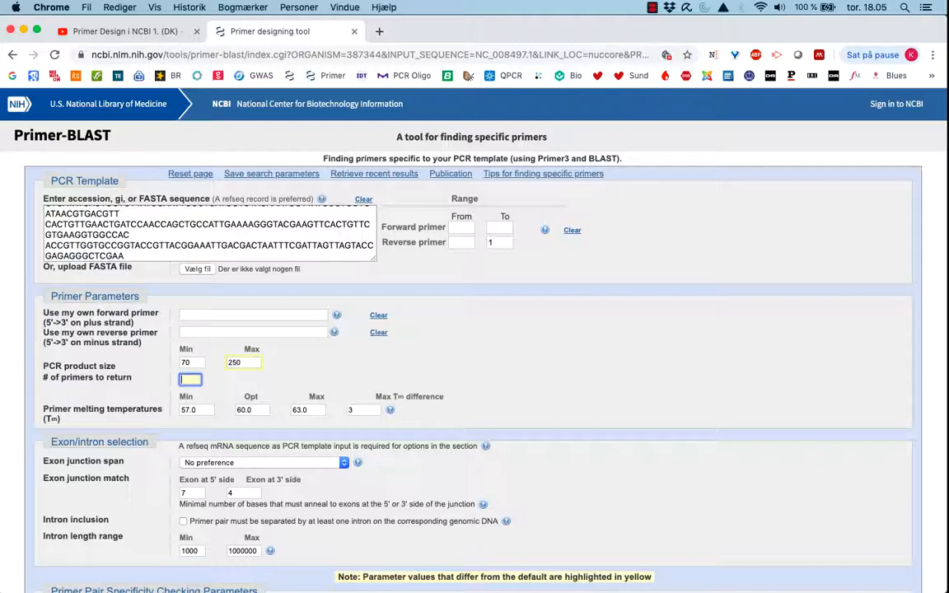
type("5")
left_click(496, 241)
key("BackSpace")
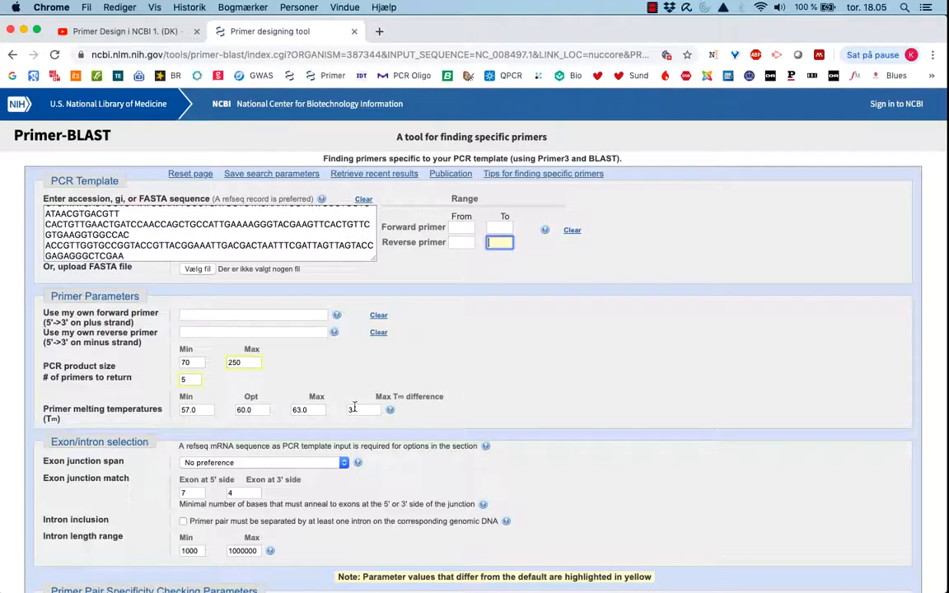
Step: Review the exon/intron and primer pair specificity settings, including the database choices, the organism and the help for max target size
scroll(494, 399, "down", 2)
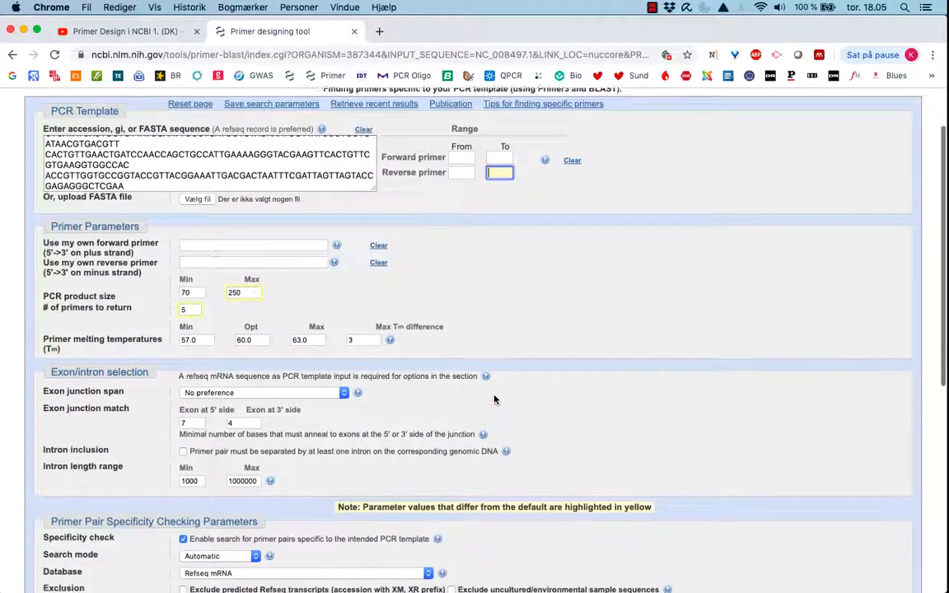
scroll(495, 400, "down", 2)
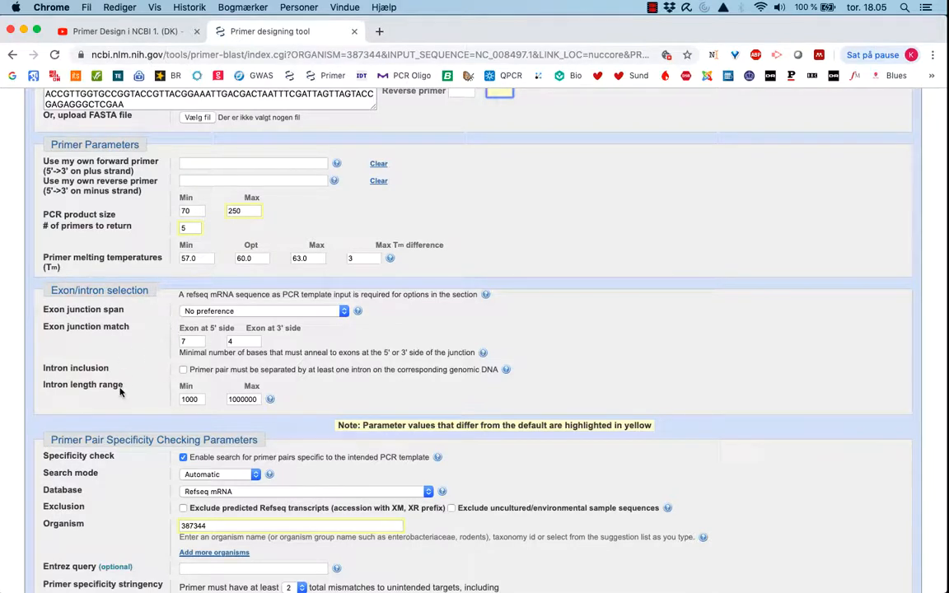
scroll(120, 392, "down", 7)
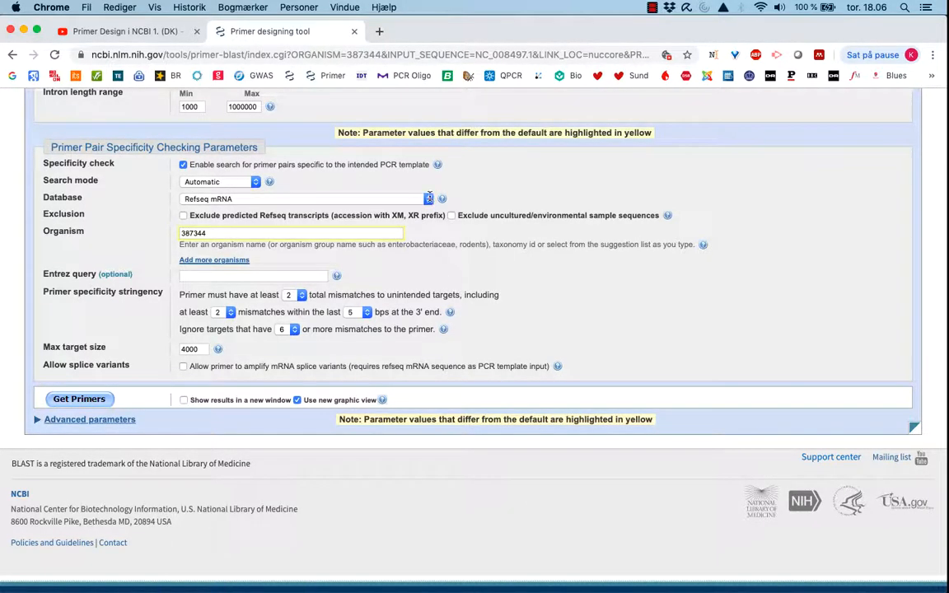
left_click(429, 198)
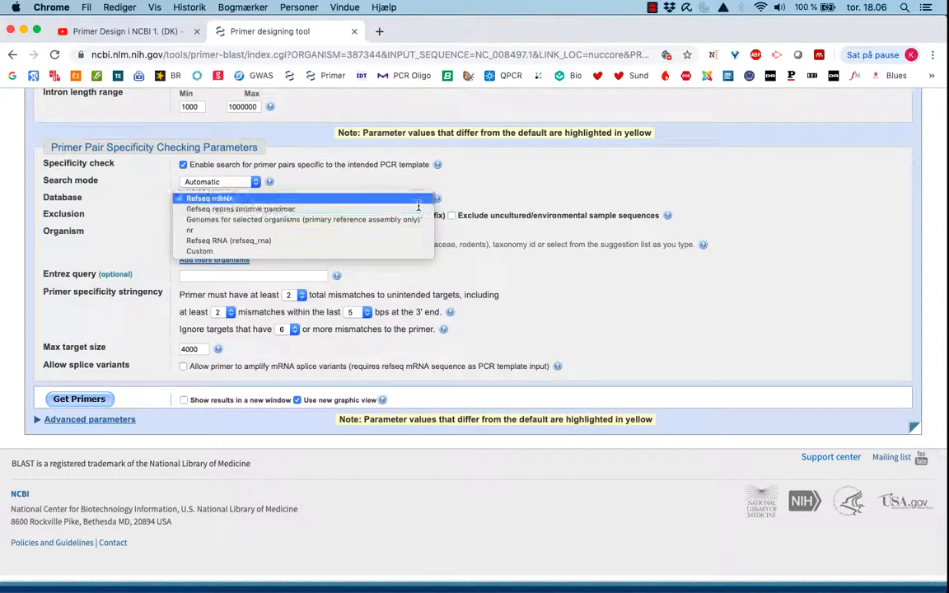
left_click(414, 199)
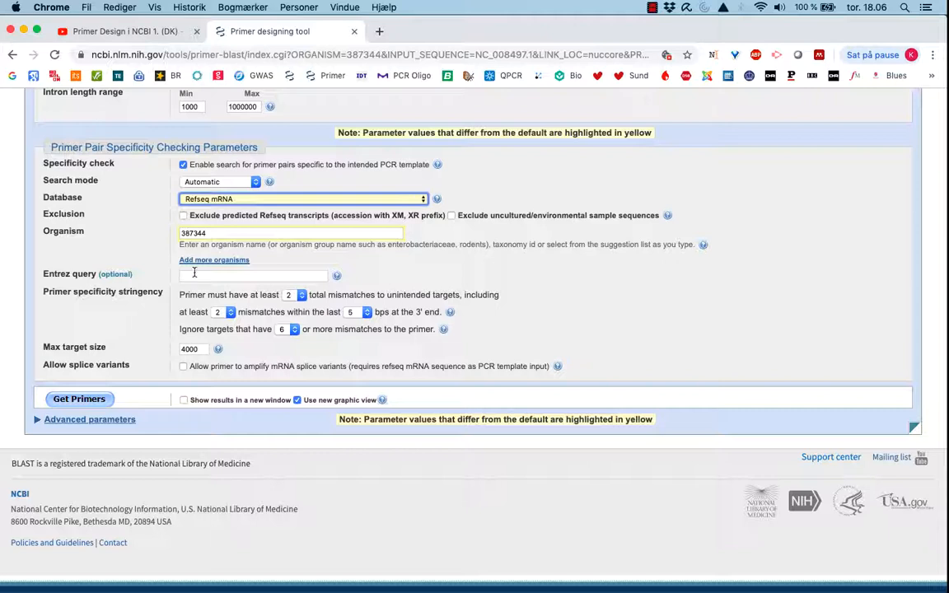
left_click(182, 234)
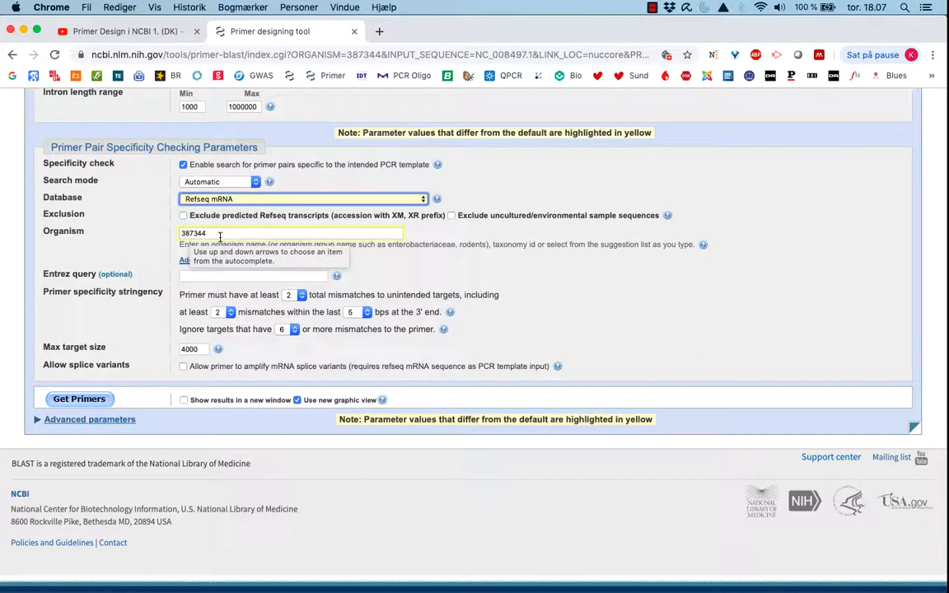
scroll(151, 248, "down", 1)
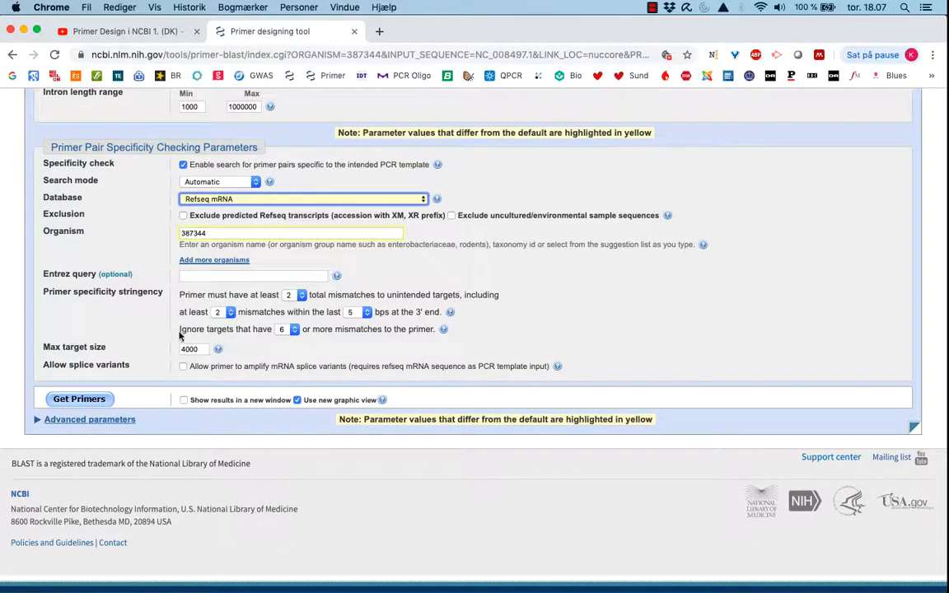
left_click(218, 350)
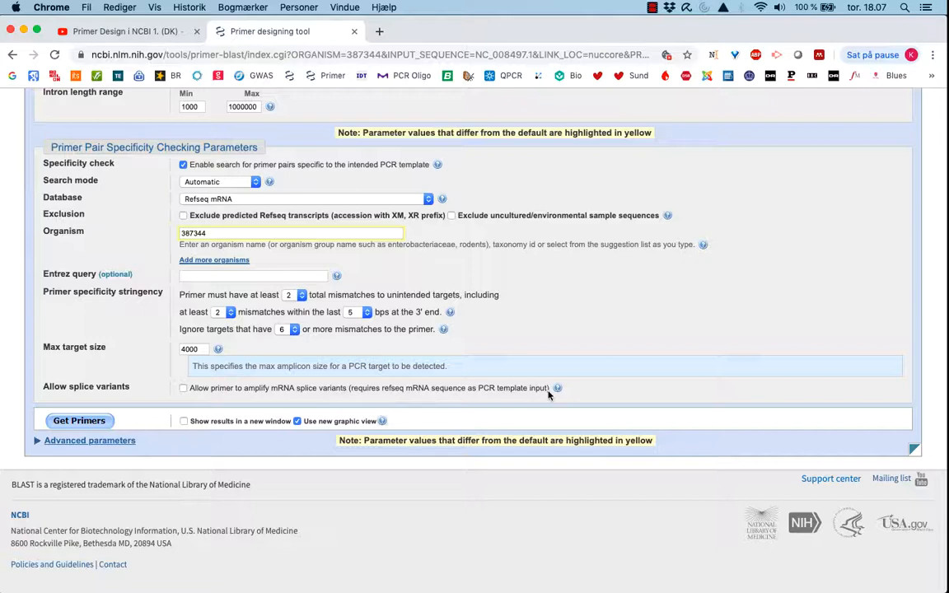
Step: Expand the advanced parameters, look through their specificity, primer and internal hybridization oligo settings, and collapse them again
scroll(659, 343, "down", 1)
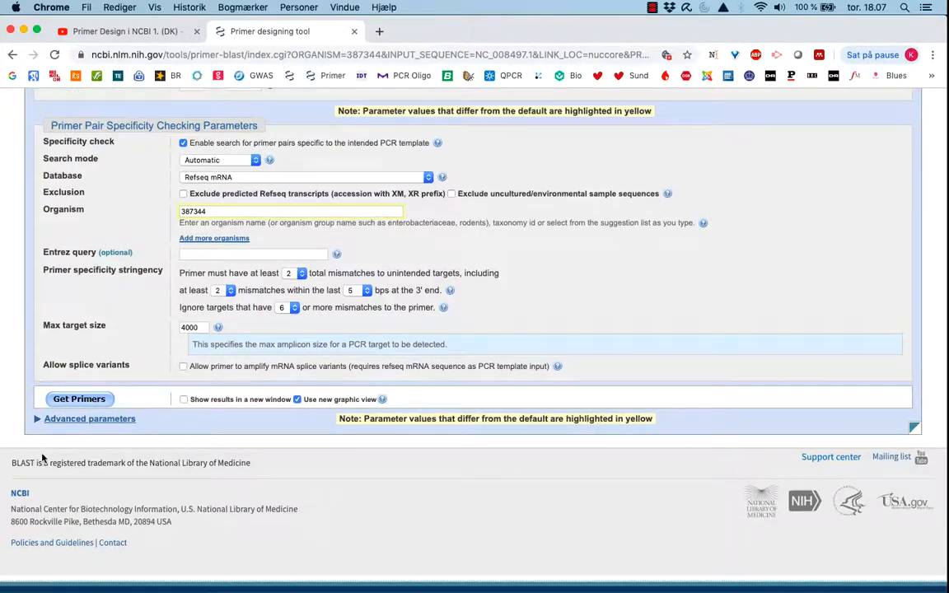
left_click(80, 420)
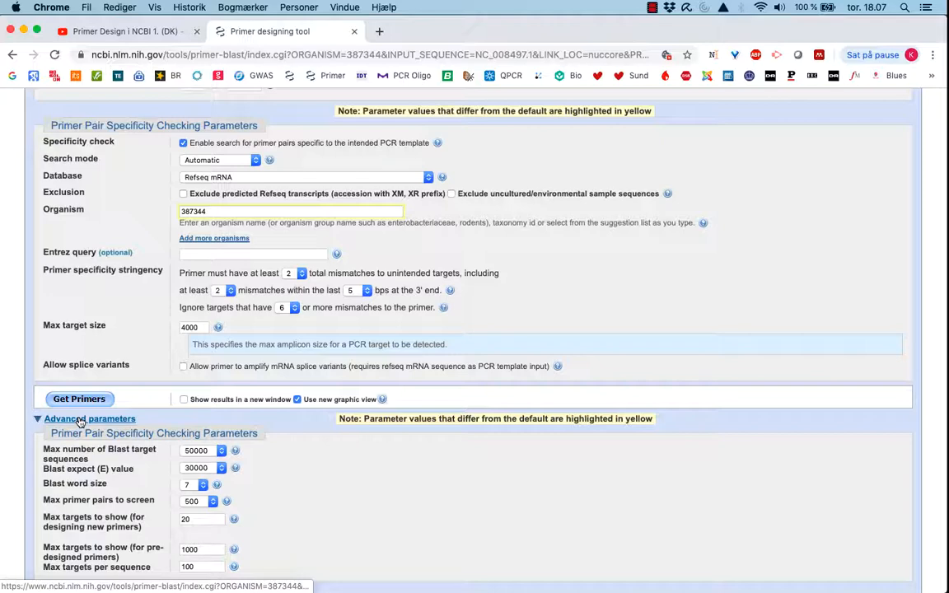
scroll(316, 517, "down", 5)
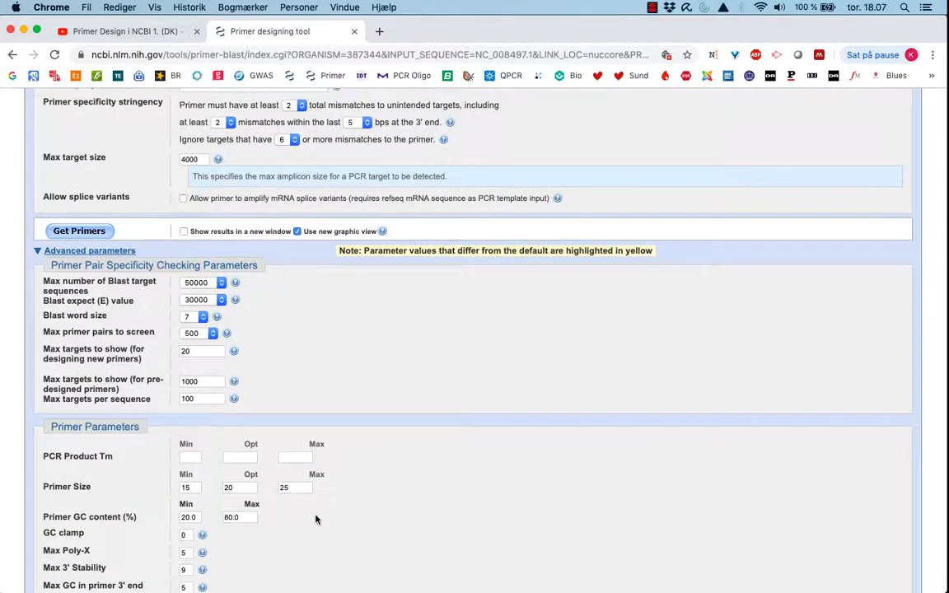
scroll(316, 519, "down", 7)
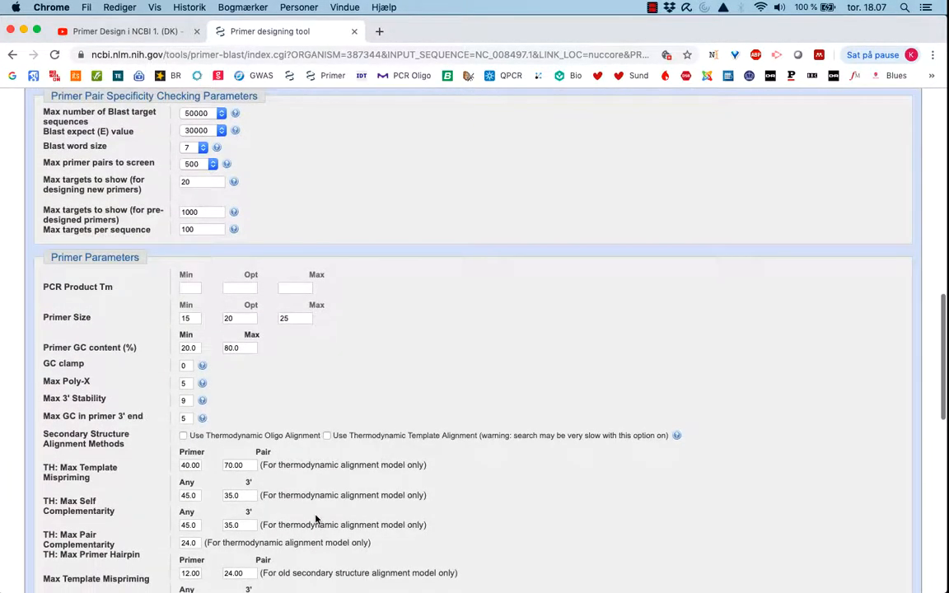
scroll(316, 519, "down", 3)
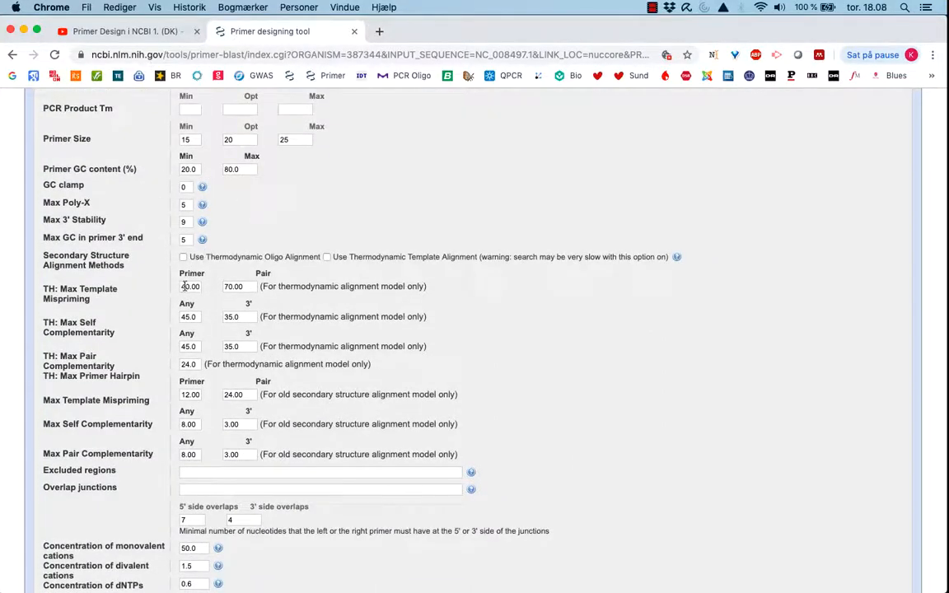
scroll(557, 511, "down", 12)
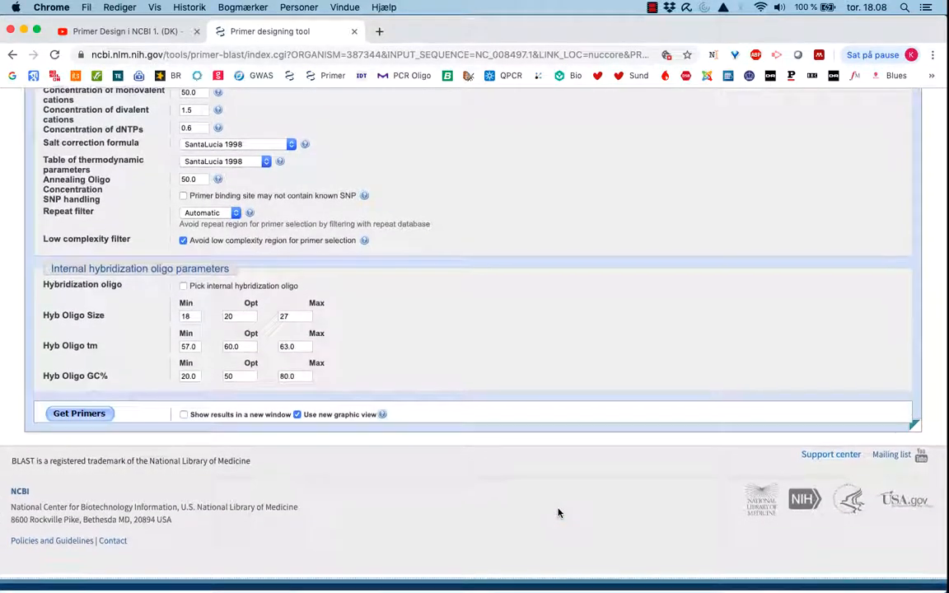
scroll(558, 512, "up", 20)
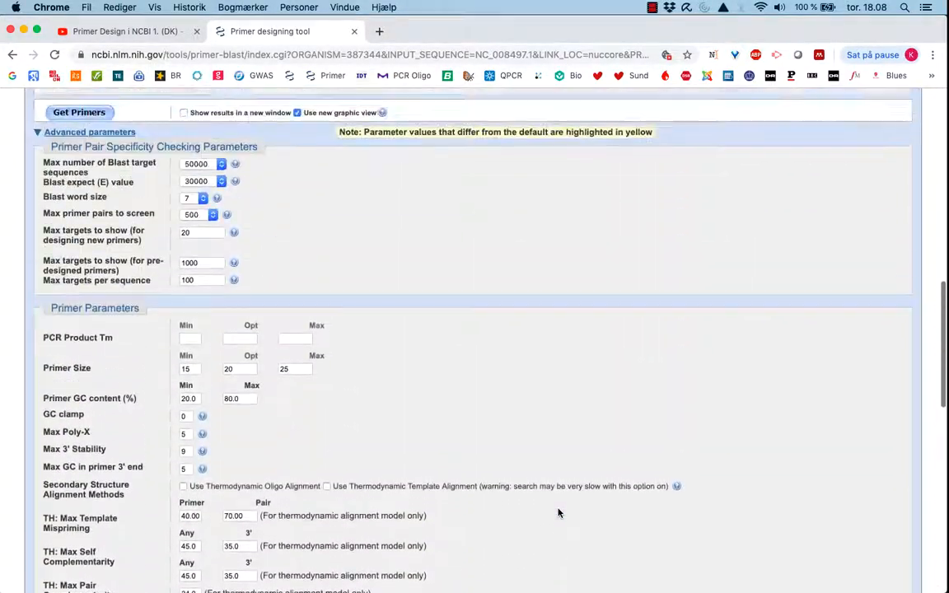
scroll(557, 512, "up", 3)
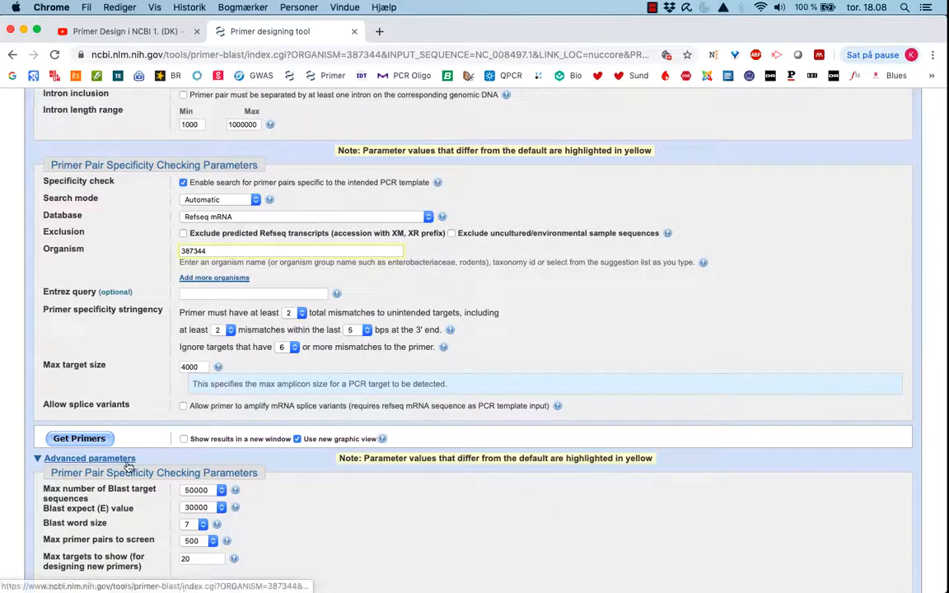
left_click(39, 460)
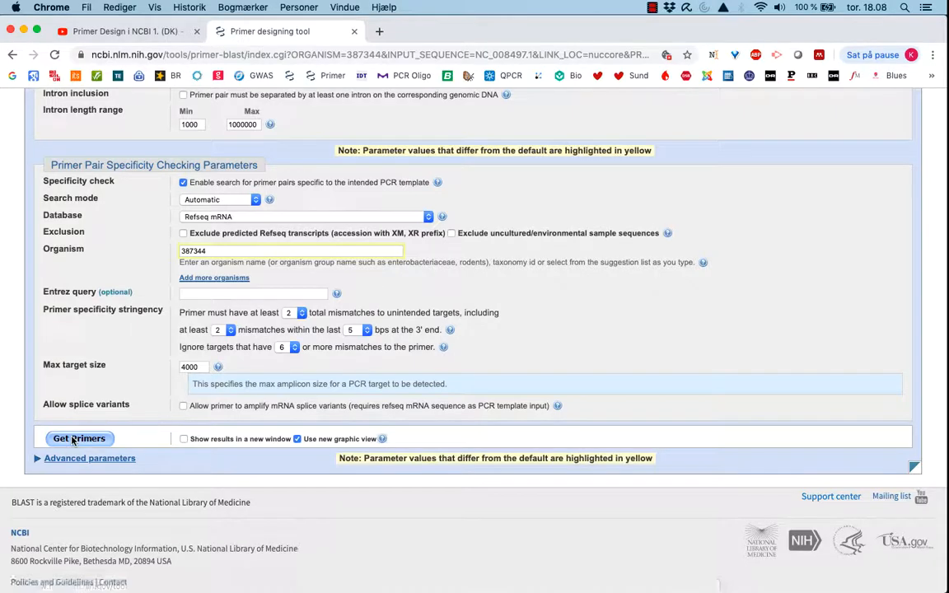
Step: Try to get primers with the Refseq mRNA database, and return to the search form
left_click(70, 439)
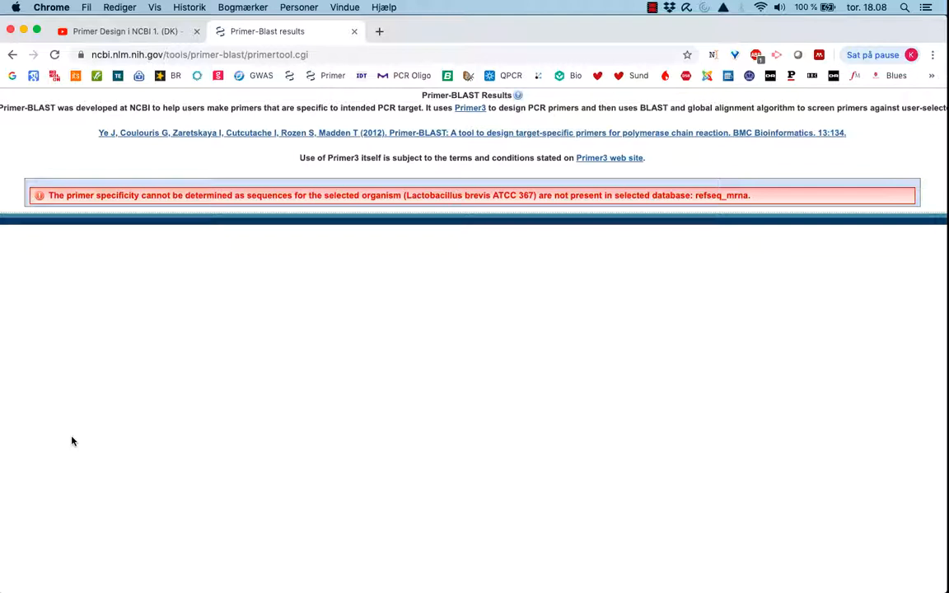
left_click(12, 55)
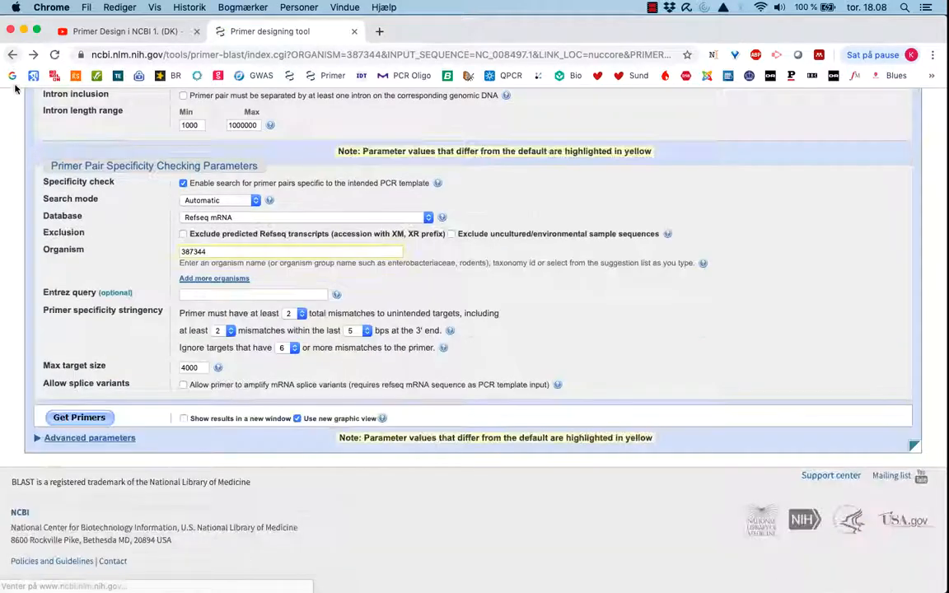
Step: Get primers using the Refseq representative genomes database, submitting the similar-sequence review with no sequence selected
left_click(429, 216)
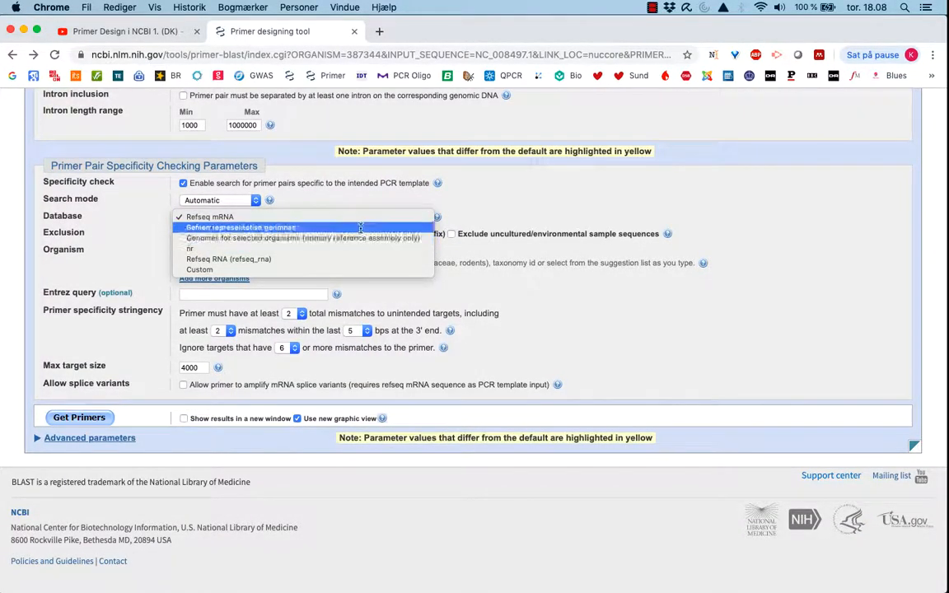
left_click(330, 227)
left_click(70, 422)
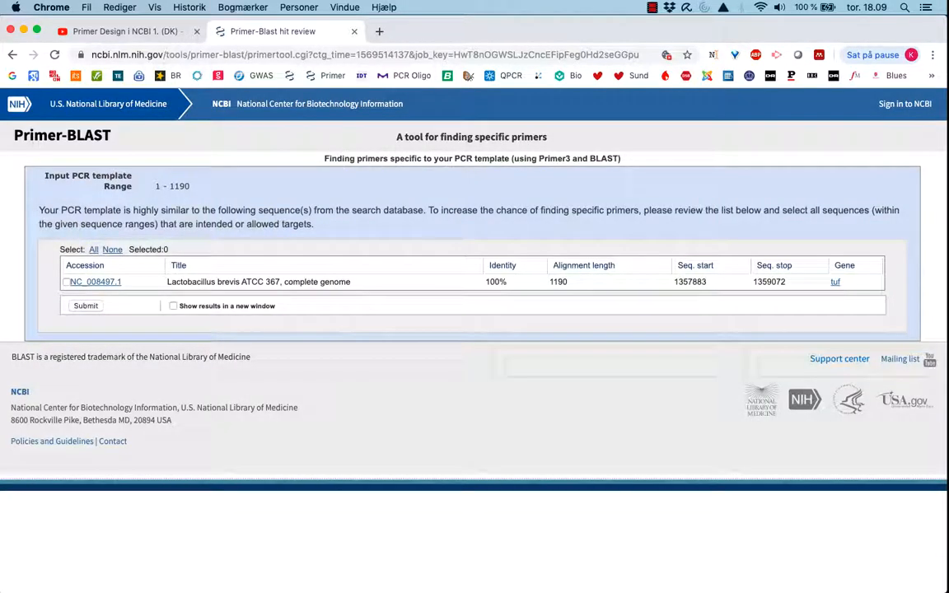
left_click(83, 308)
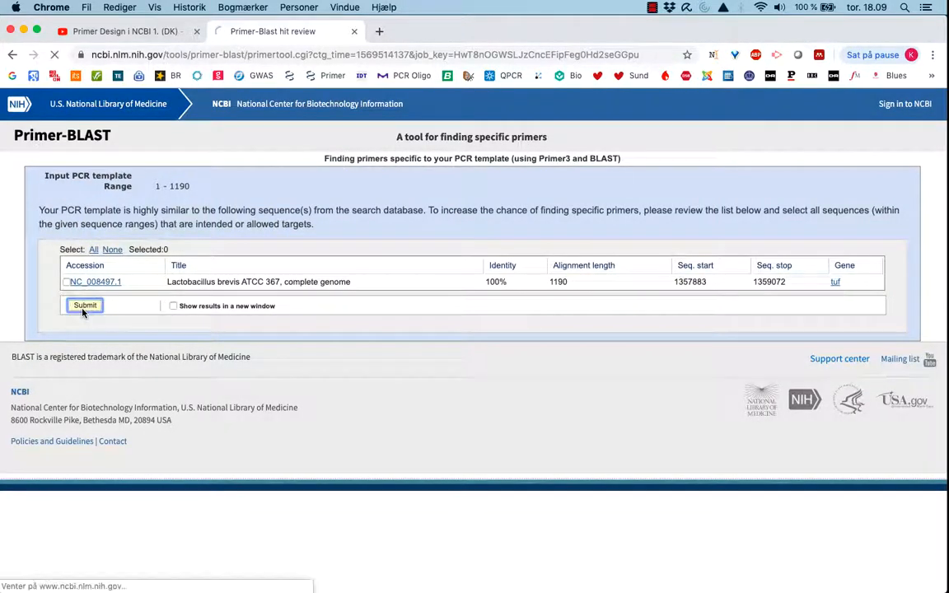